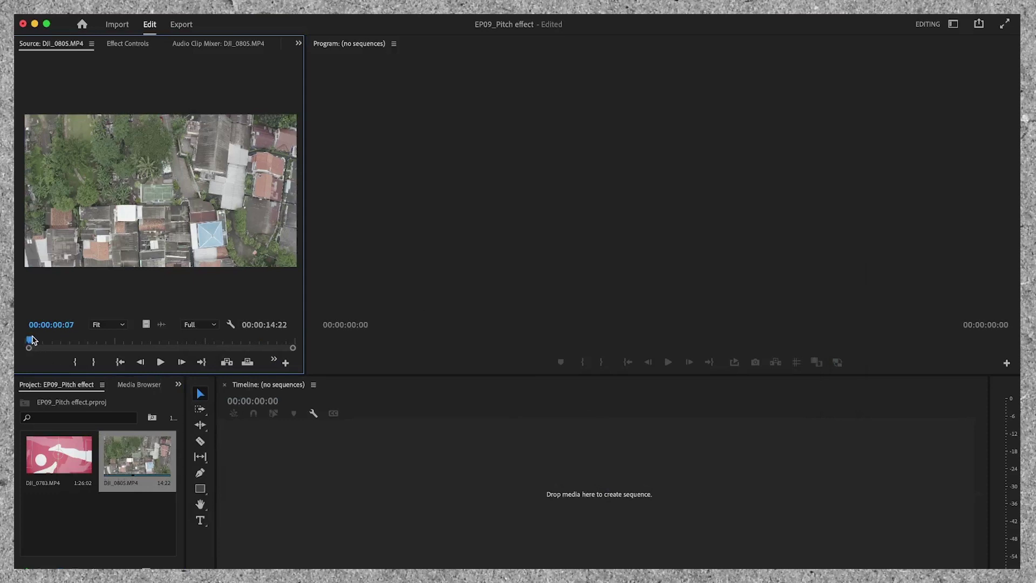
Step: Mark a five-second In range on DJI_0805 and build a DJI_0805 sequence from it
mouse_move(26, 342)
mouse_down()
mouse_move(210, 353)
mouse_move(192, 343)
mouse_up()
click(75, 362)
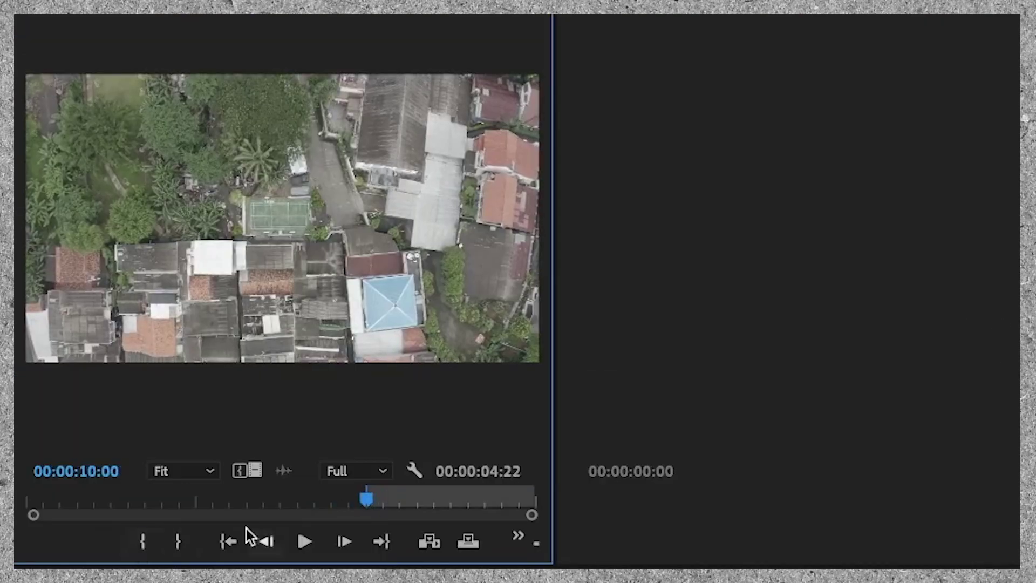
key(Left)
key(Left)
click(143, 541)
key(Left)
key(i)
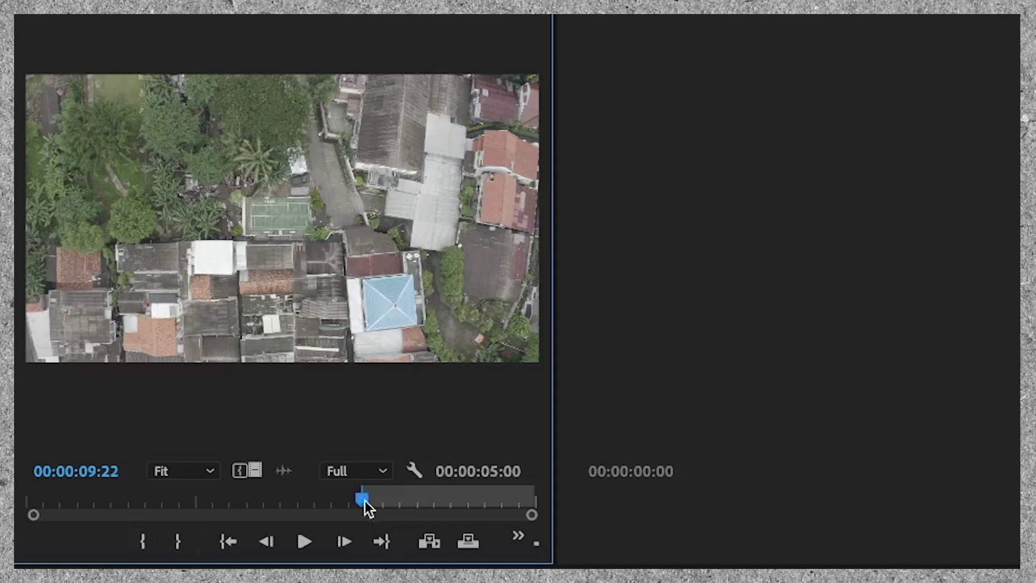
drag(371, 504, 532, 502)
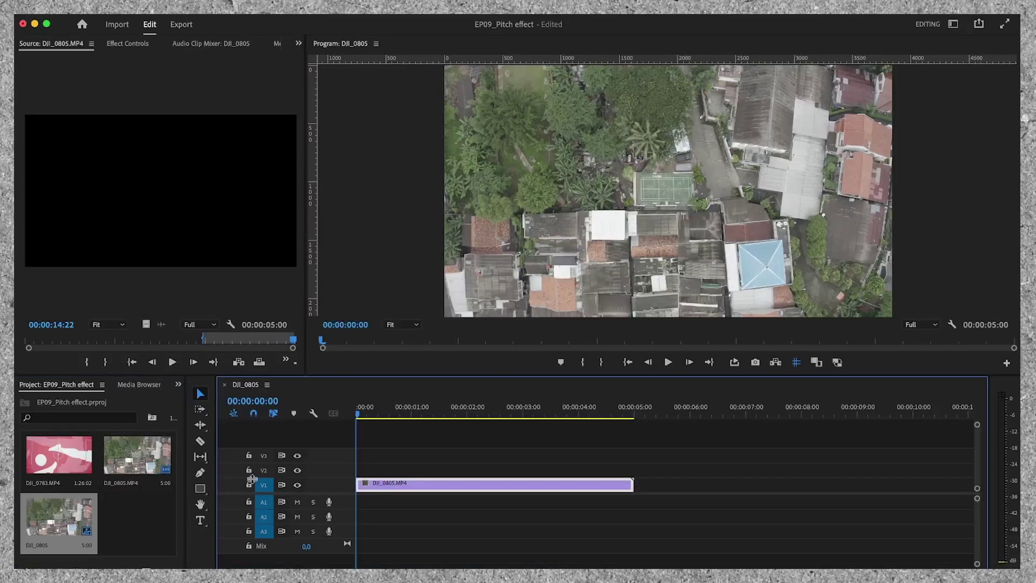
Step: Mark In and Out points on the red-court section of DJI_0783 and place it on V2
double_click(52, 456)
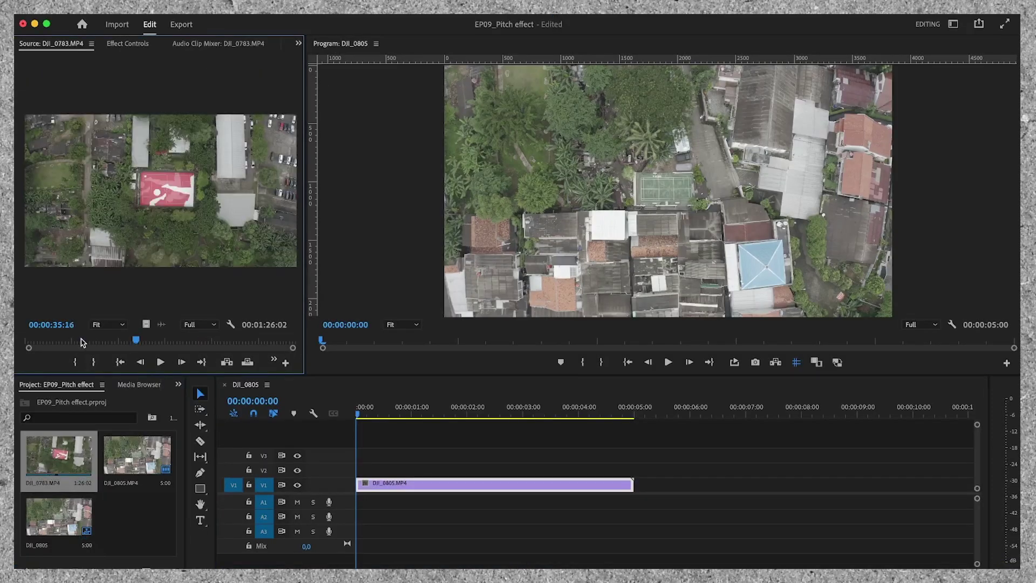
drag(135, 340, 189, 345)
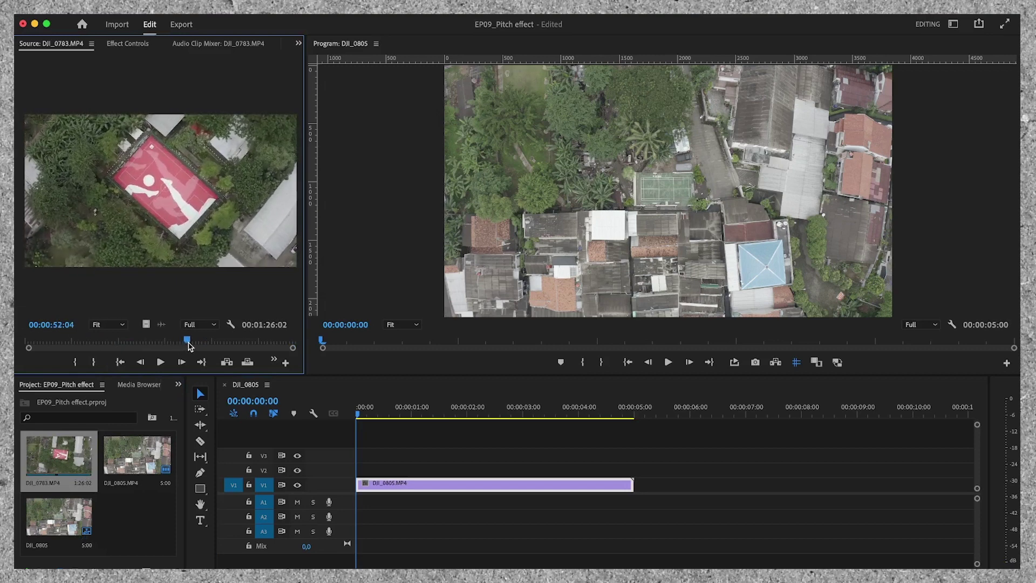
drag(189, 345, 233, 342)
click(74, 362)
click(102, 363)
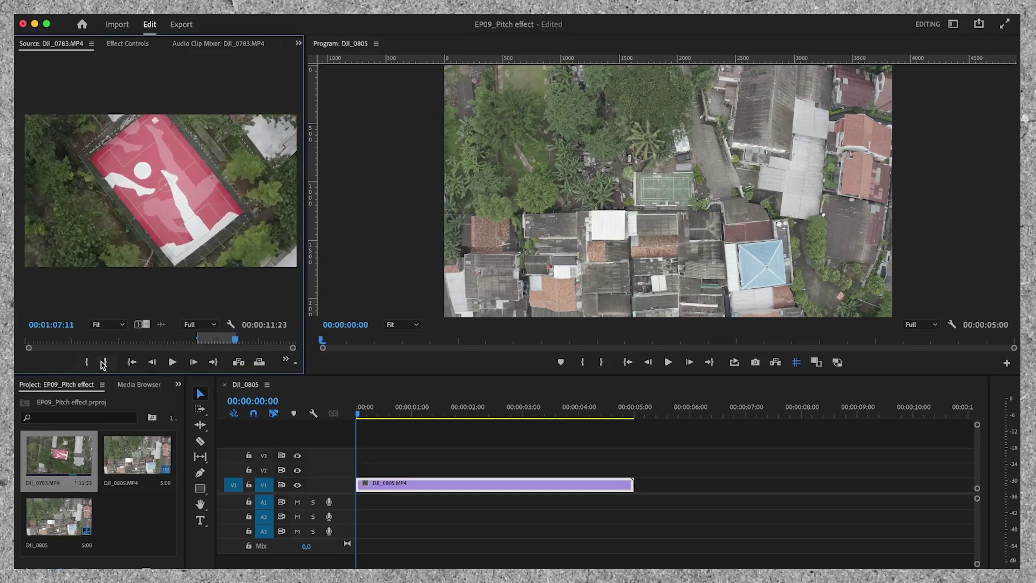
drag(149, 328, 368, 470)
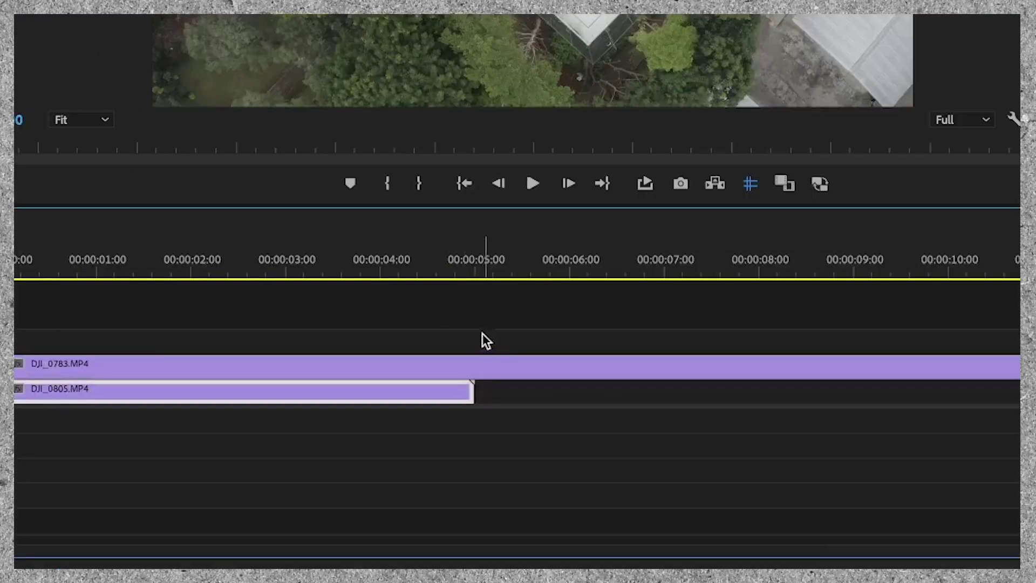
Step: Trim the court clip to five seconds by splitting and deleting the excess
click(475, 366)
key(v)
click(509, 365)
key(Delete)
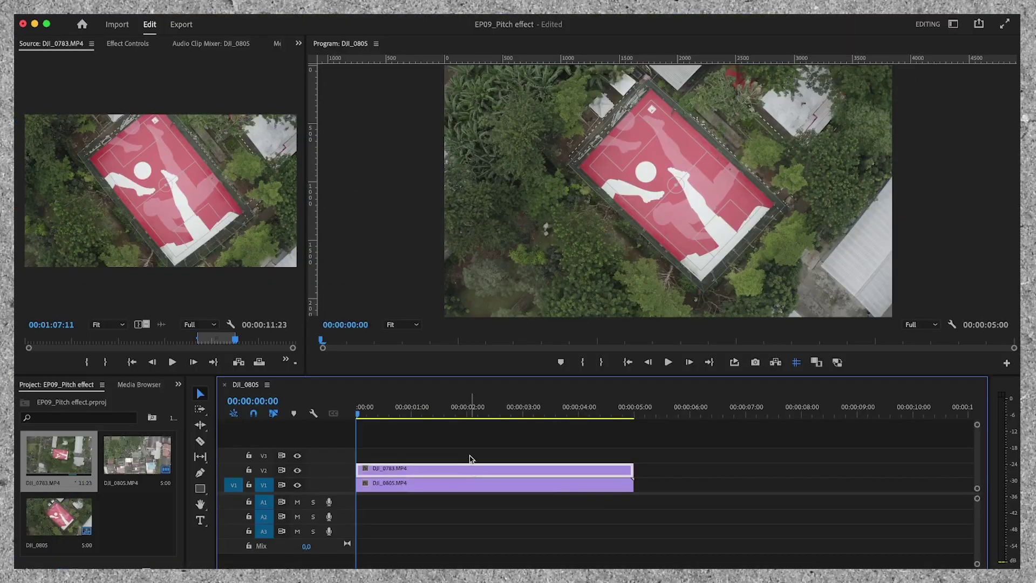
Step: Replace both selected clips with a linked After Effects composition
drag(470, 459, 453, 486)
right_click(451, 468)
mouse_move(479, 442)
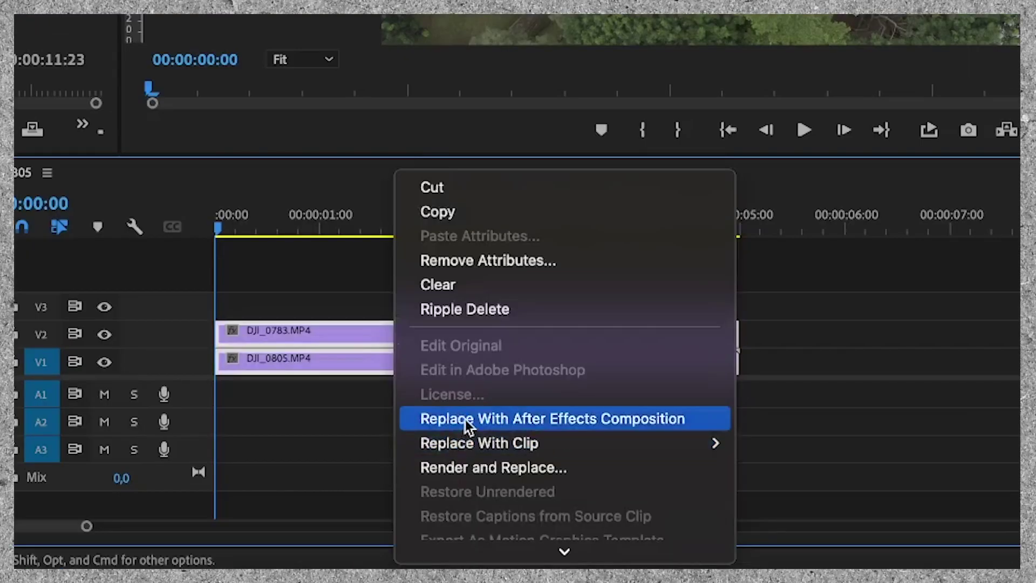
click(463, 418)
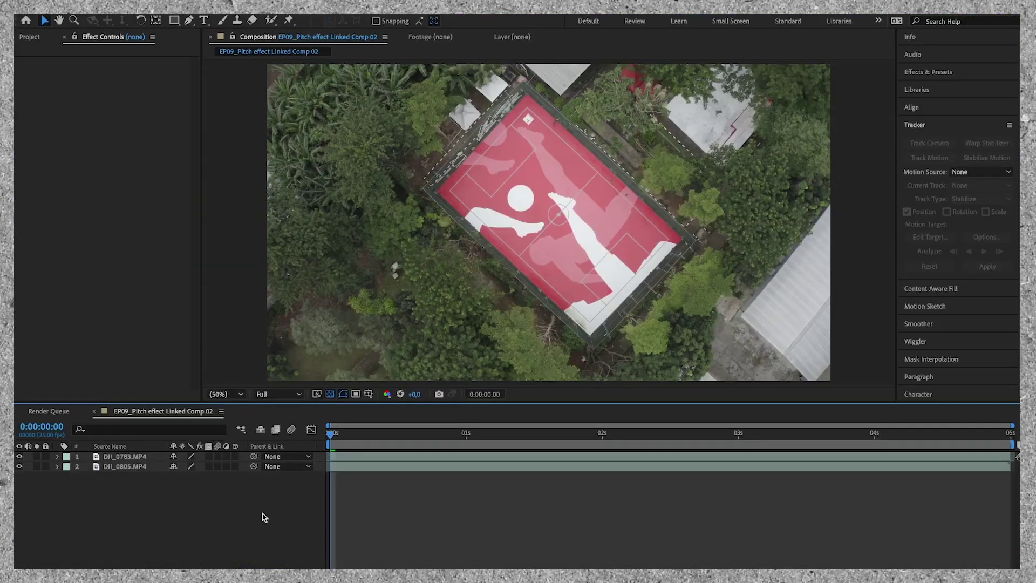
Step: Rename the court layer to CommonGround and hide it
click(121, 458)
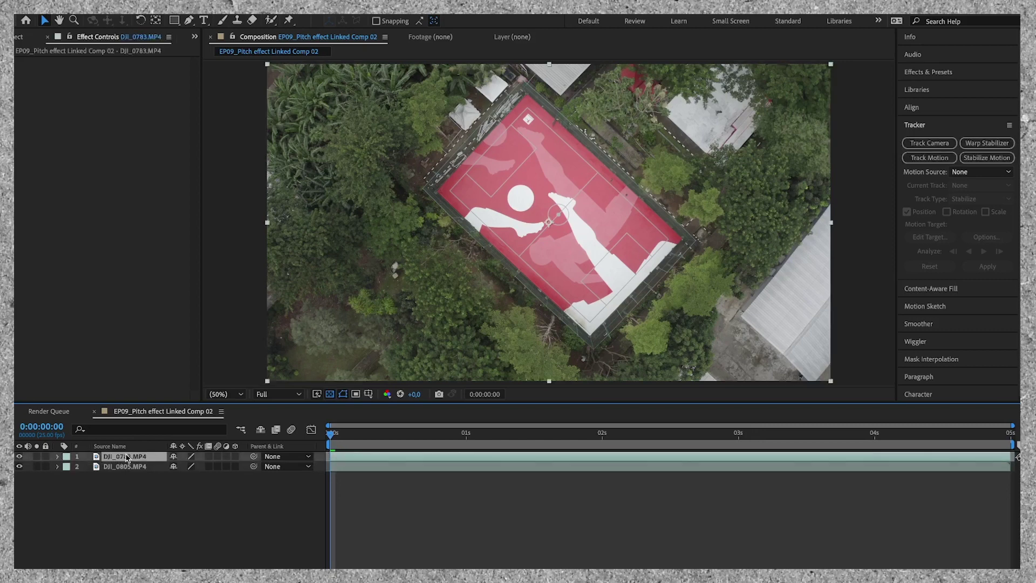
key(Return)
text(c)
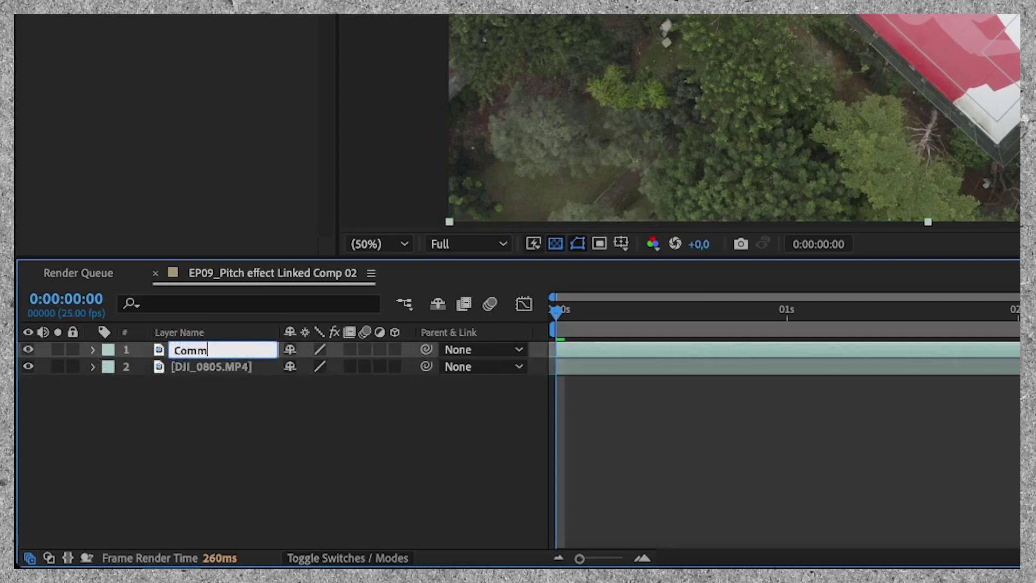
text(round)
key(Return)
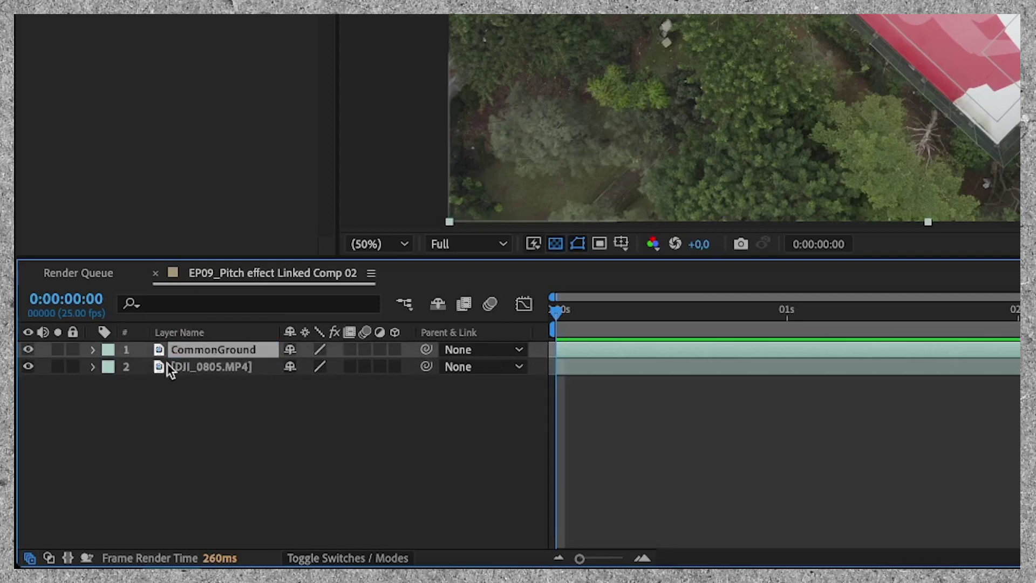
click(28, 349)
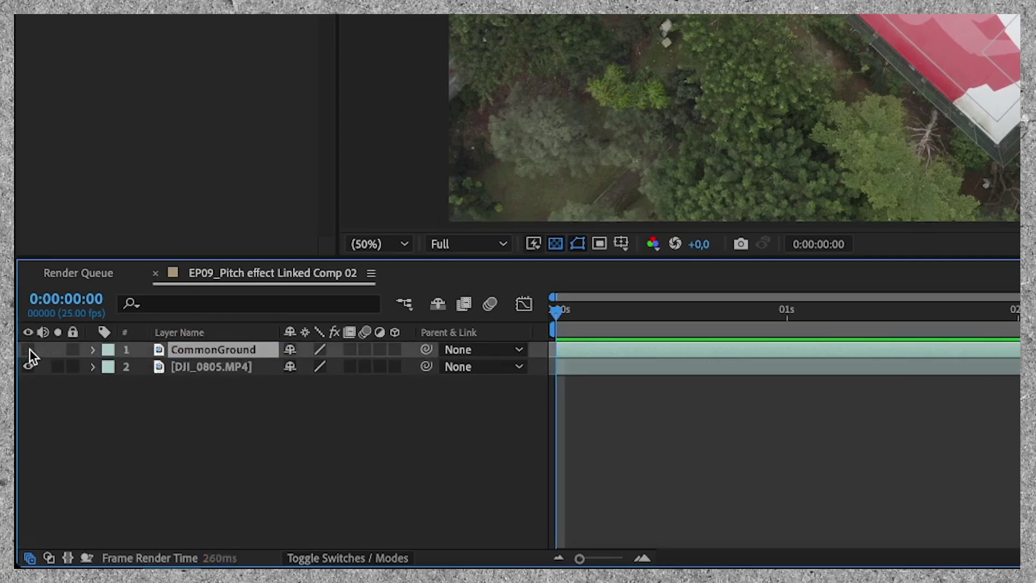
Step: Rename the rooftop layer to Badminton
click(115, 468)
key(Return)
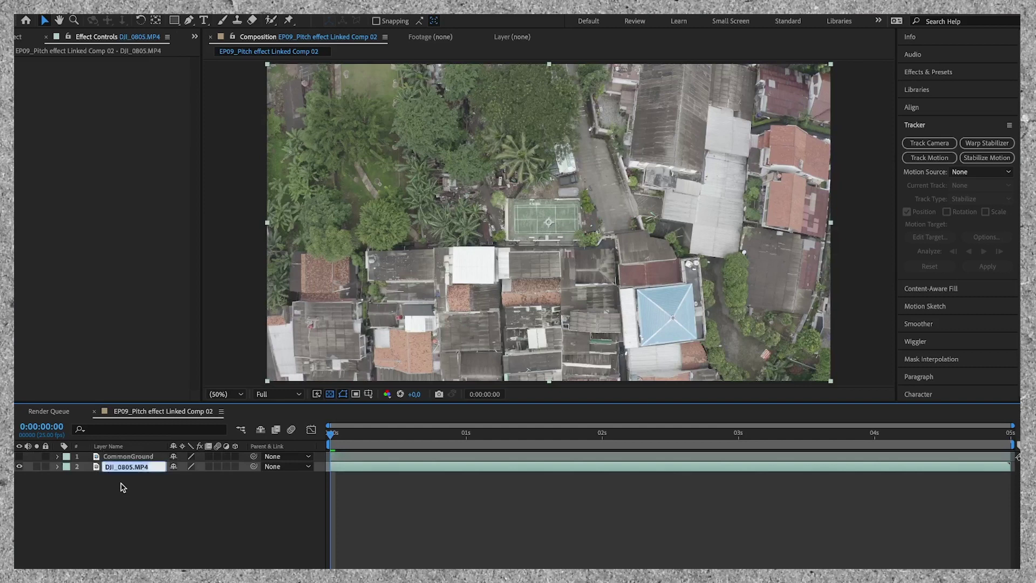
text(Badminton)
key(Return)
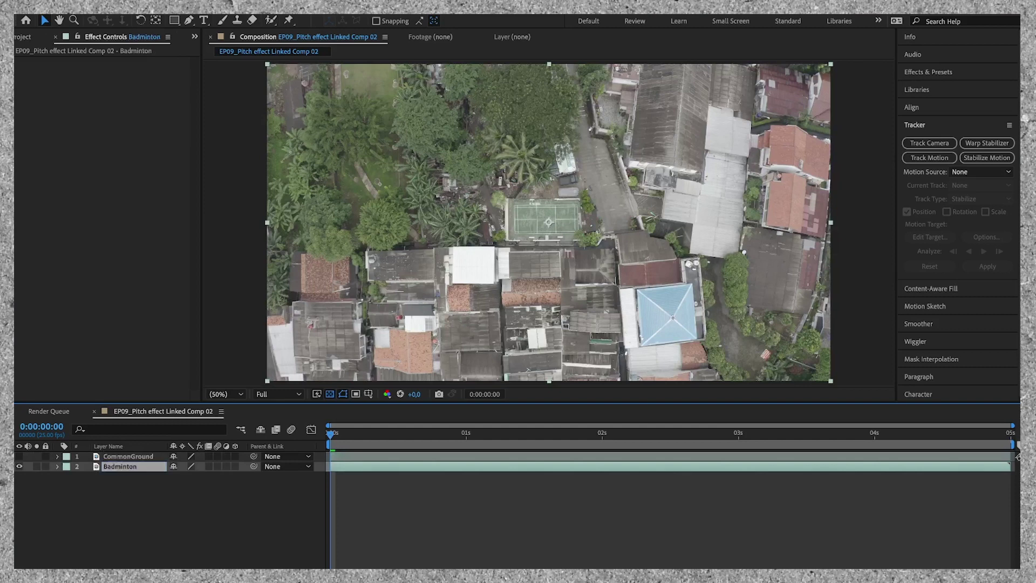
click(179, 535)
click(366, 465)
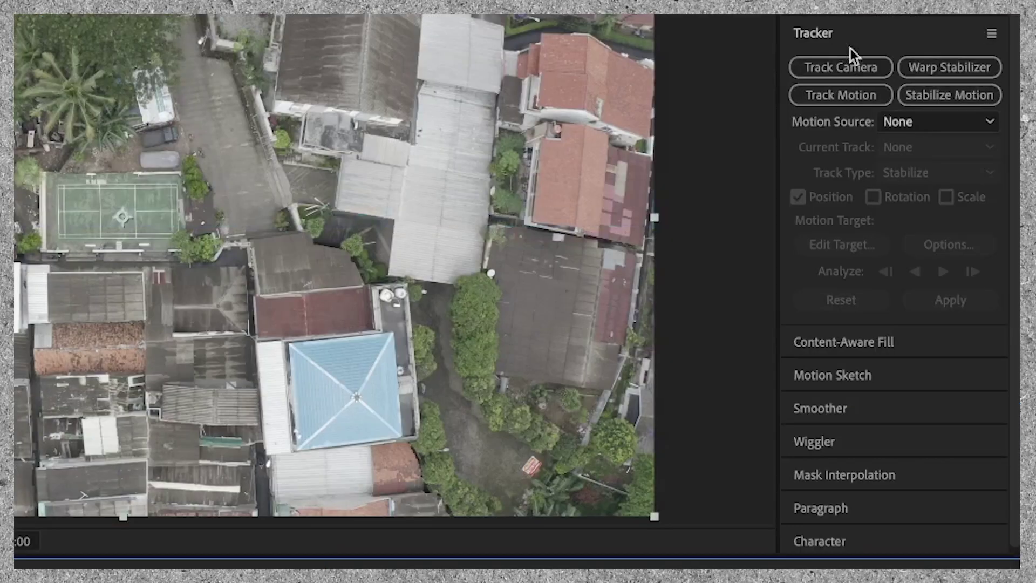
Step: Run Track Camera on the Badminton layer and let the 3D Camera Tracker solve
click(842, 67)
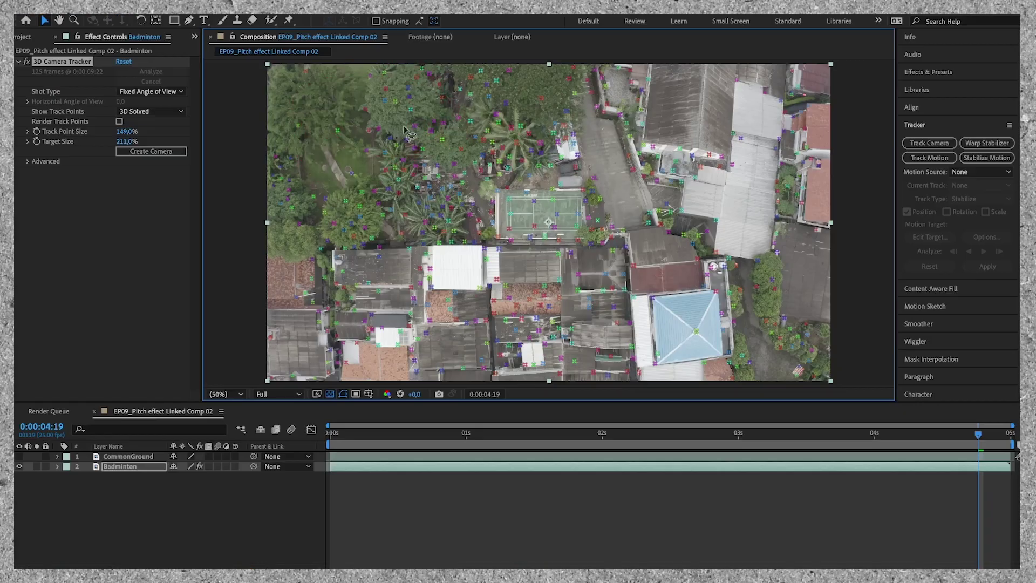
Step: Select track points on the court and create a solid and camera from them
mouse_move(409, 121)
mouse_down()
mouse_move(481, 206)
mouse_move(364, 228)
mouse_up()
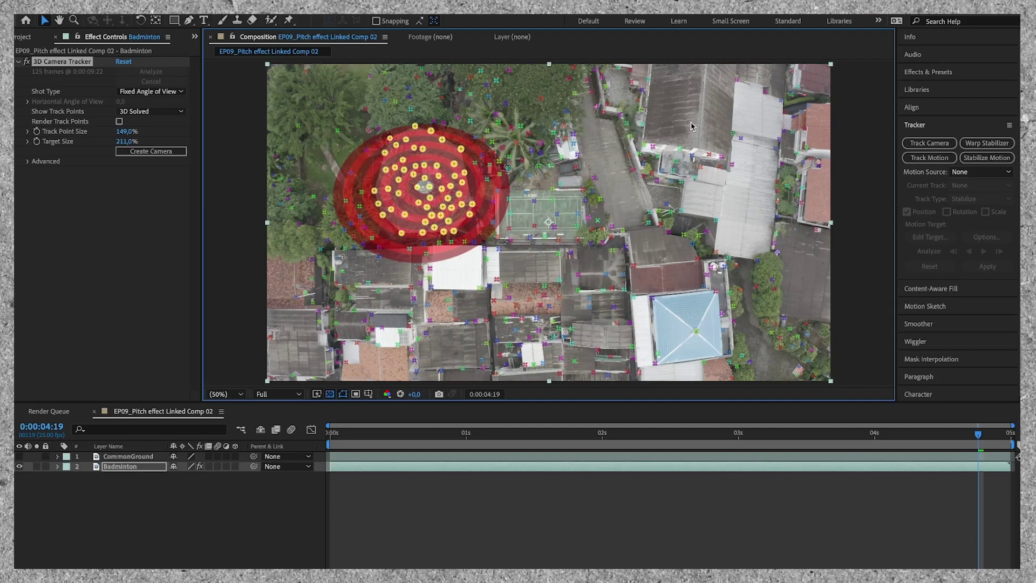
drag(692, 125, 614, 187)
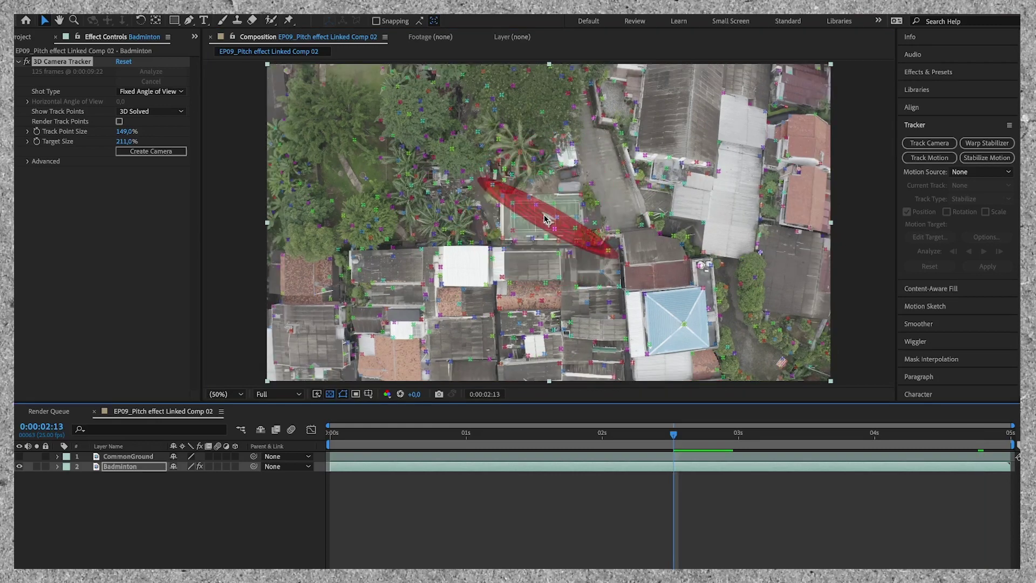
click(547, 210)
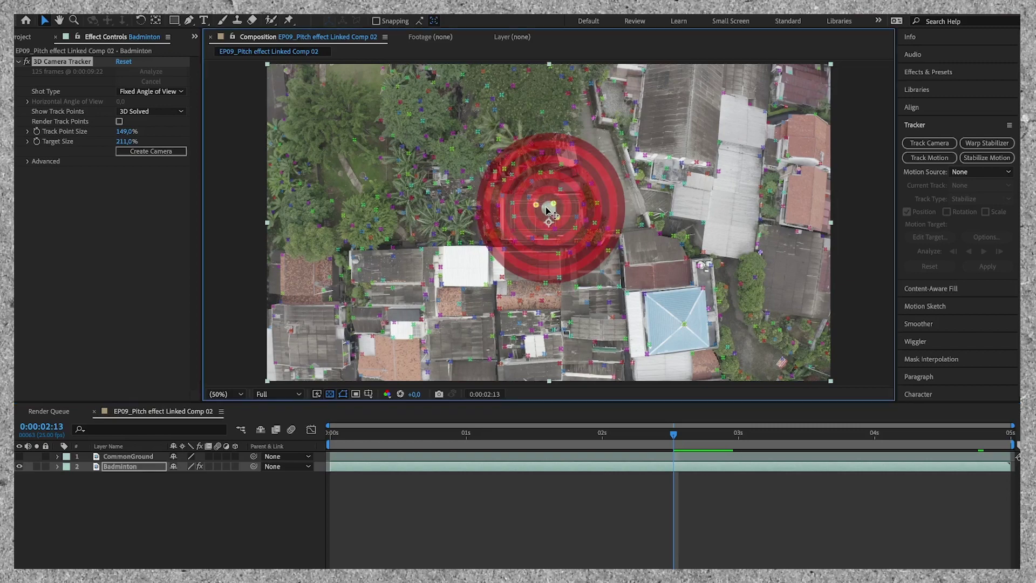
right_click(549, 212)
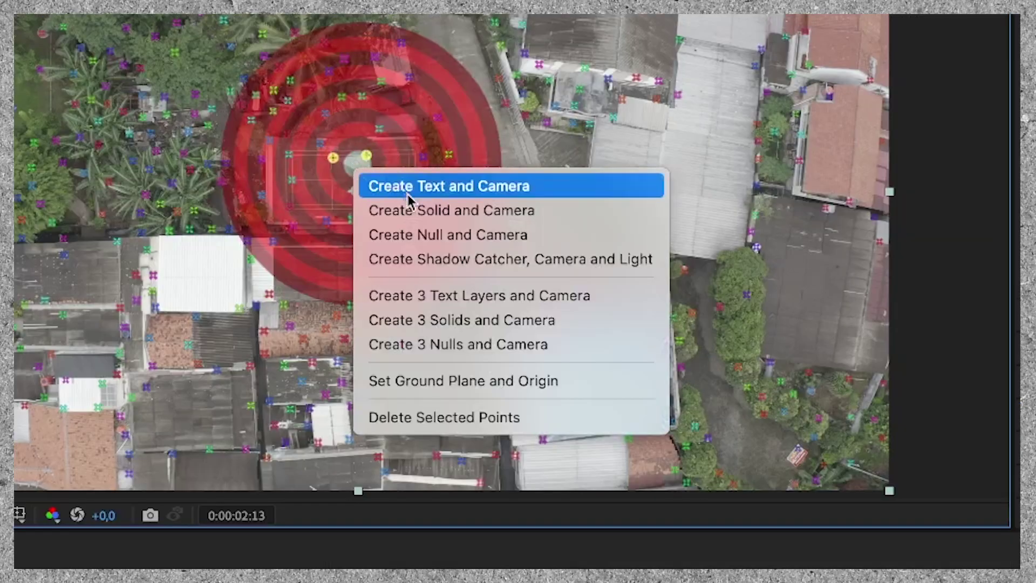
click(410, 213)
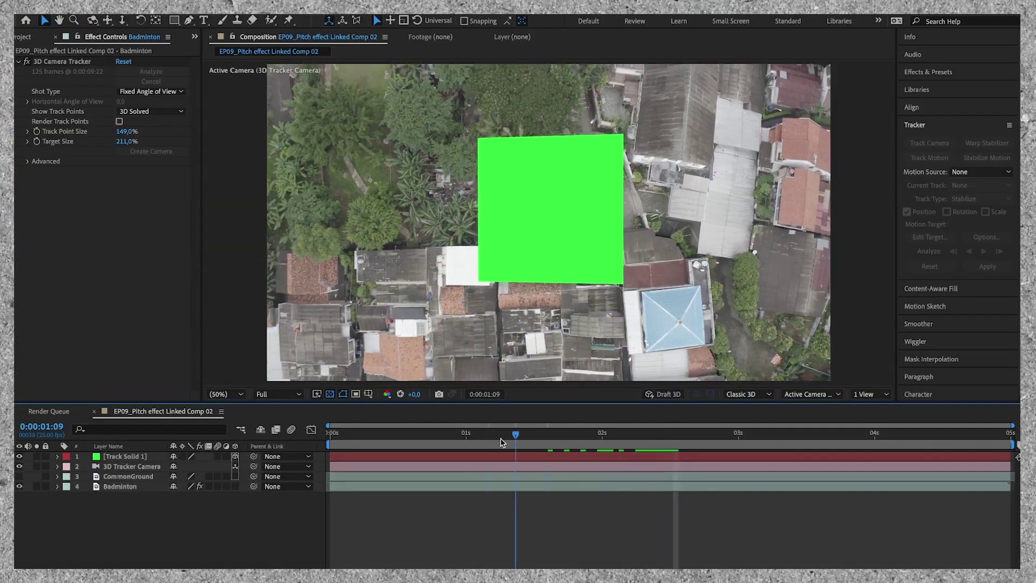
Step: Preview the tracked shot from the start, then hide Track Solid 1
drag(466, 445, 284, 465)
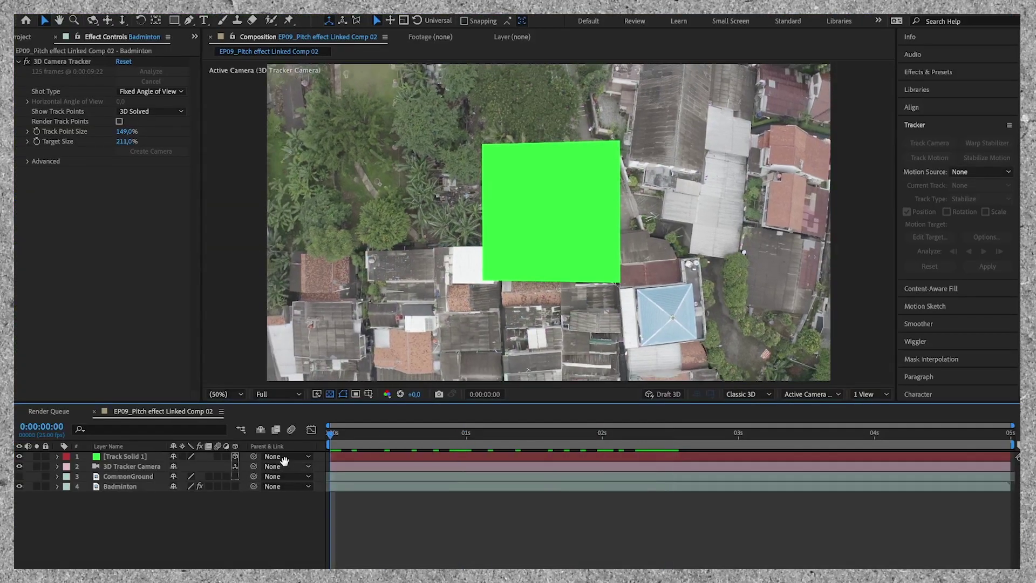
key(space)
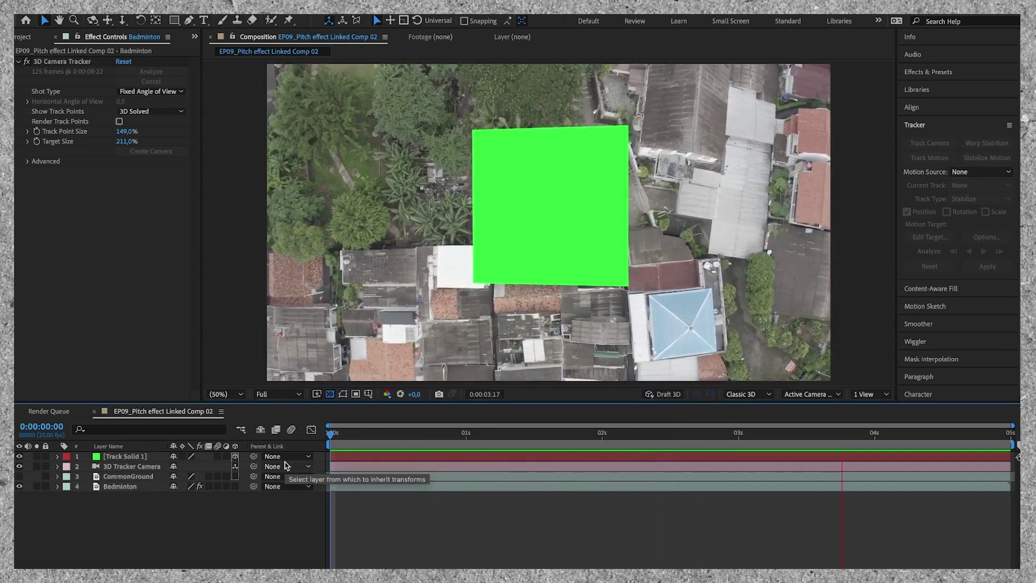
key(space)
click(341, 433)
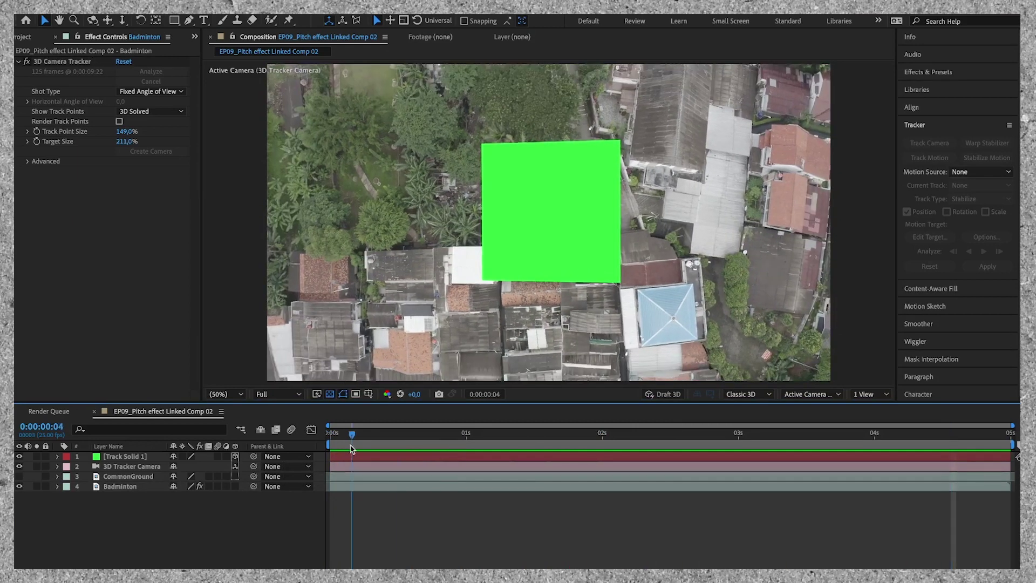
click(19, 455)
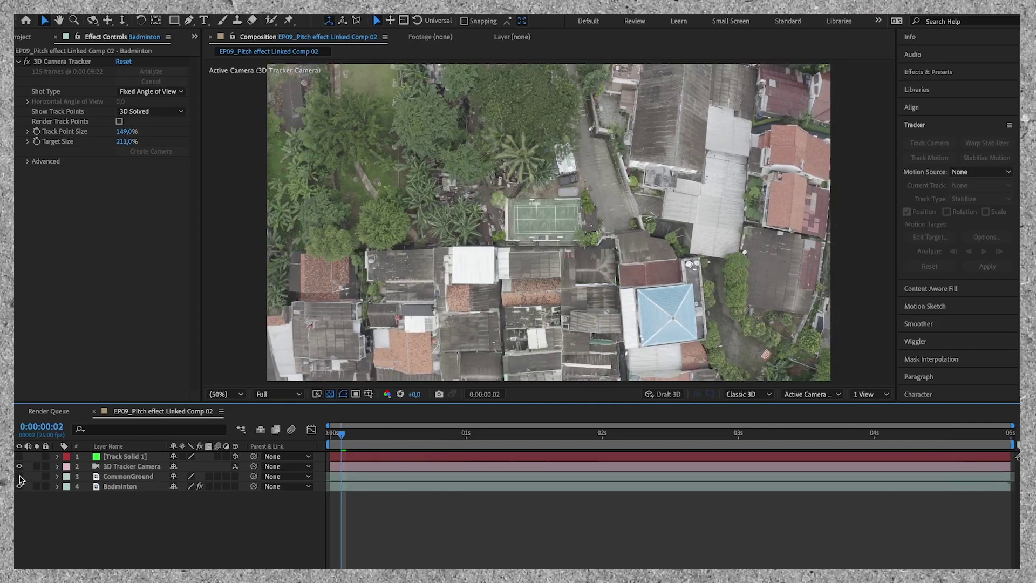
Step: Show CommonGround and freeze it on a single frame near the start
click(19, 476)
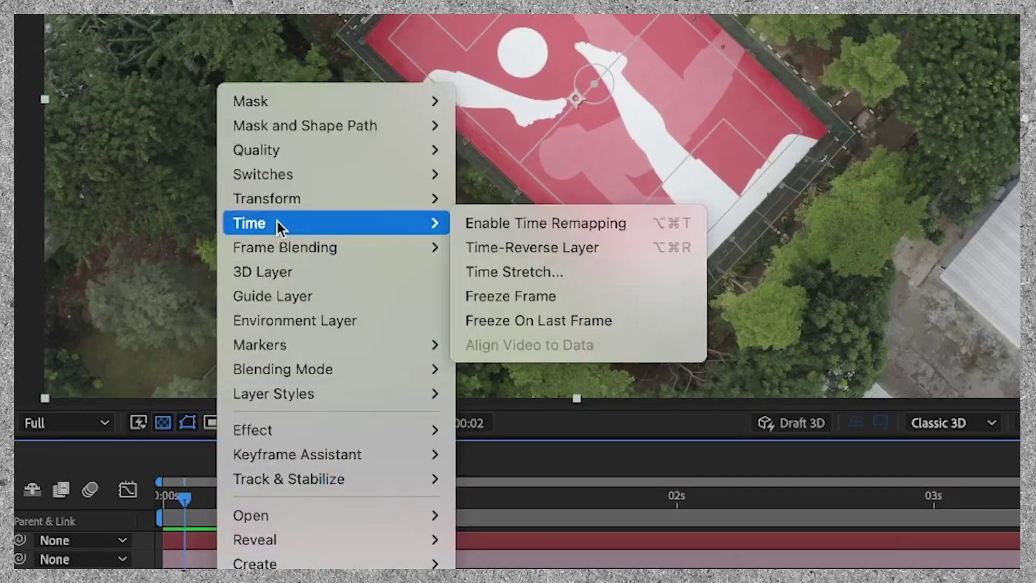
click(532, 298)
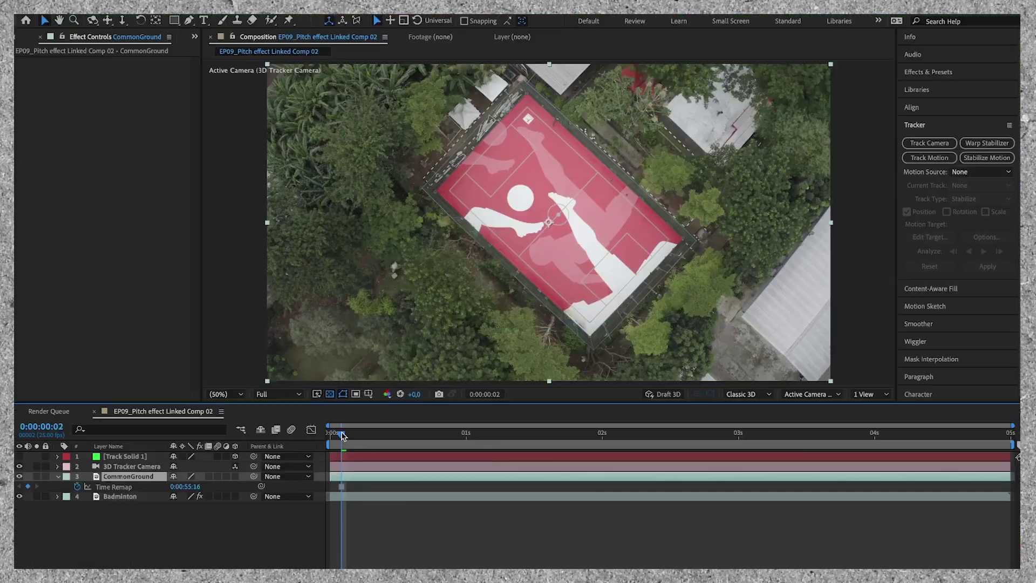
drag(749, 433, 328, 445)
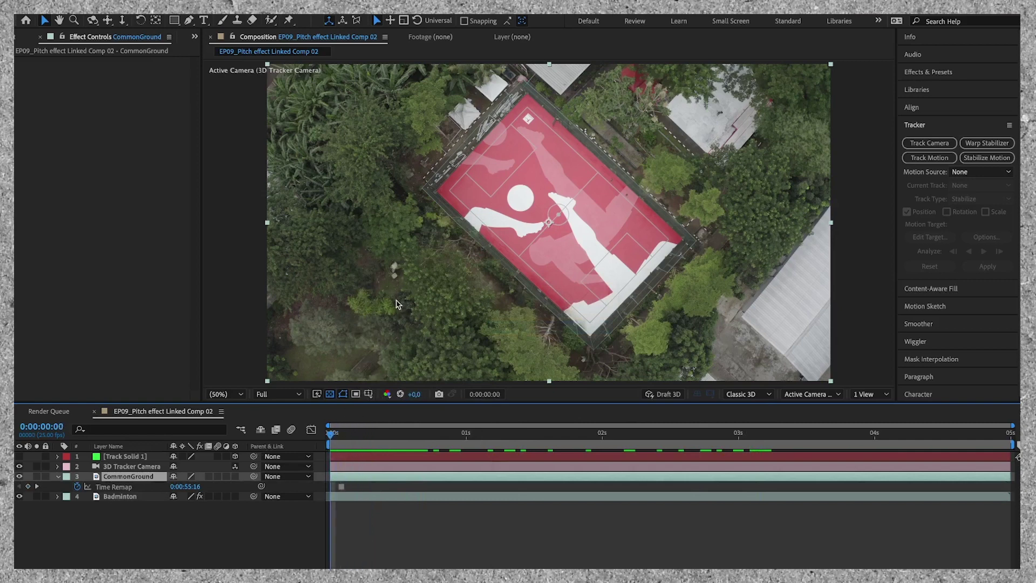
Step: Draw a closed Pen mask around the red court on CommonGround
key(g)
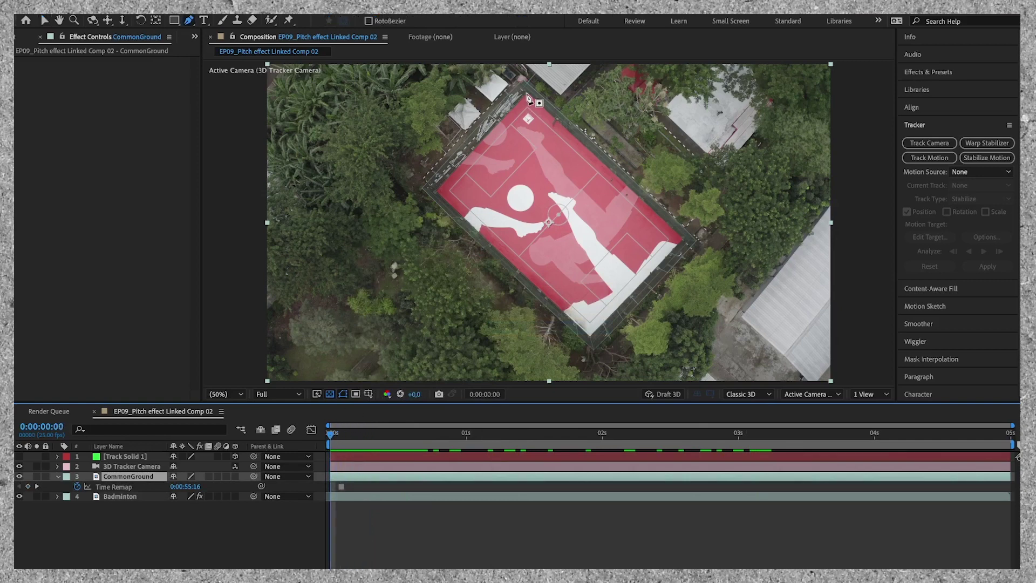
click(526, 93)
click(591, 341)
click(684, 252)
click(527, 94)
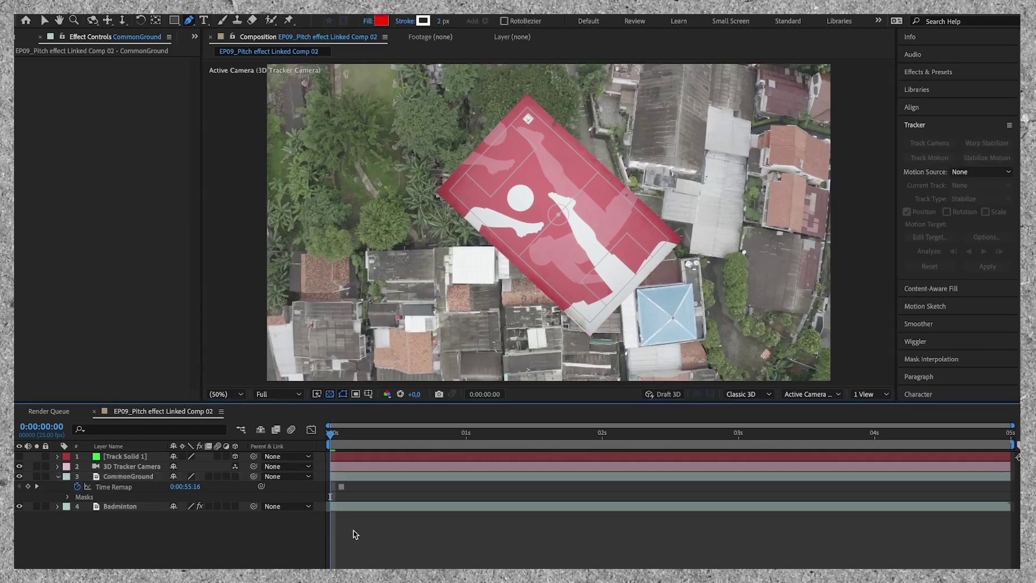
Step: Rotate the court layer level and make Track Solid 1 visible again
key(r)
drag(185, 486, 251, 472)
key(y)
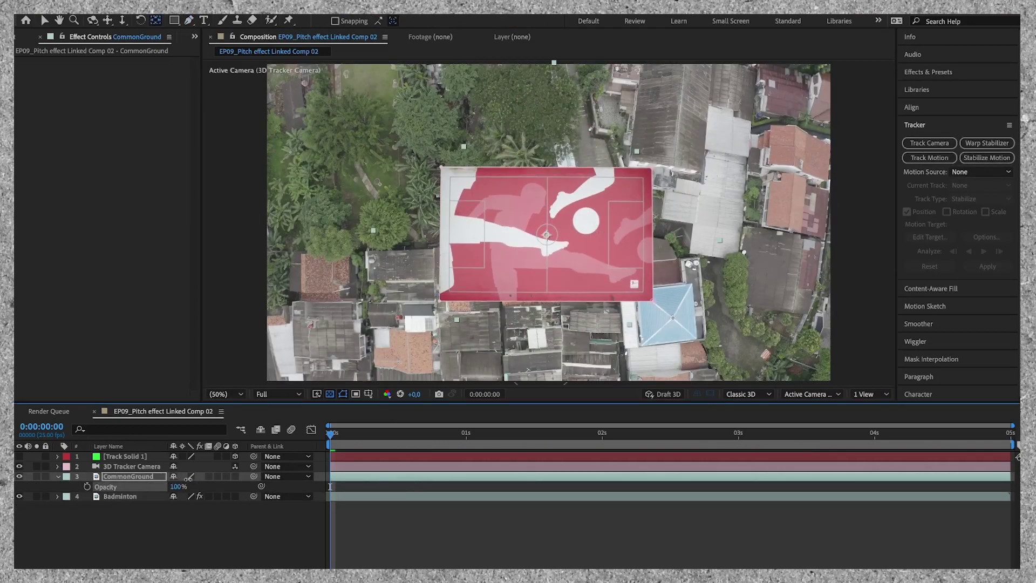
key(t)
click(28, 460)
key(v)
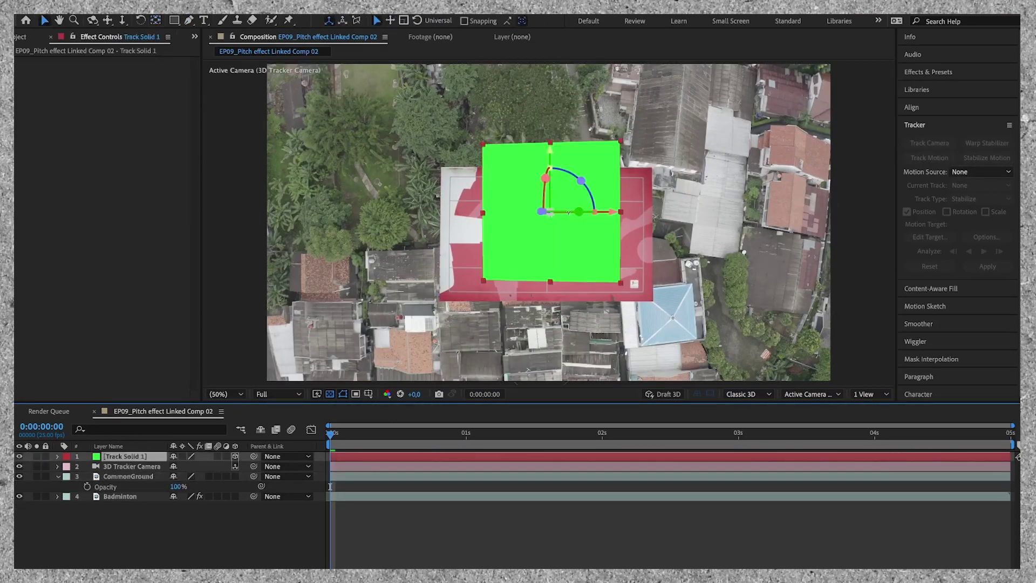
Step: Pre-compose Track Solid 1 as 'Common Ground 3D' with Leave all attributes, then select CommonGround
right_click(127, 460)
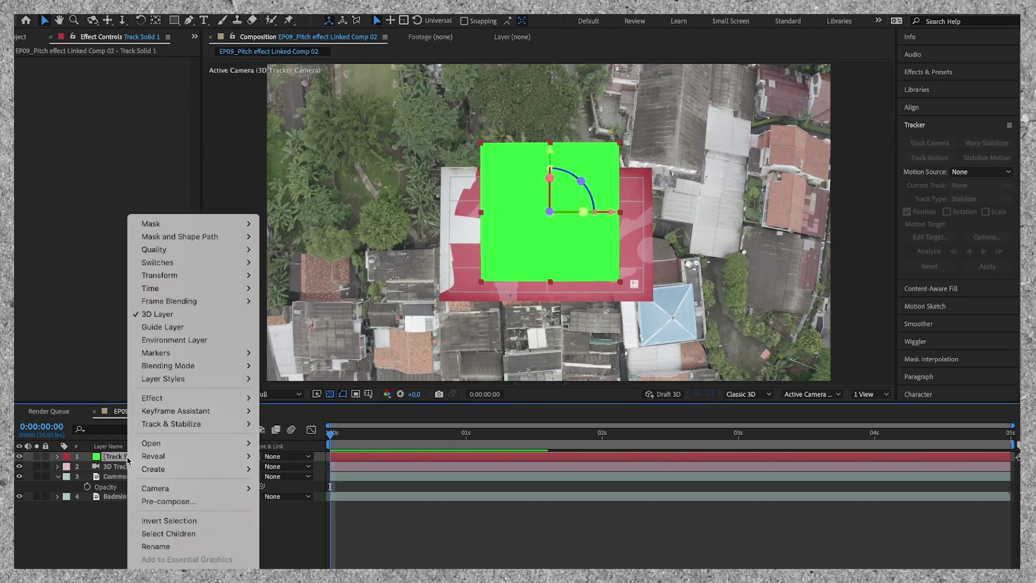
click(166, 497)
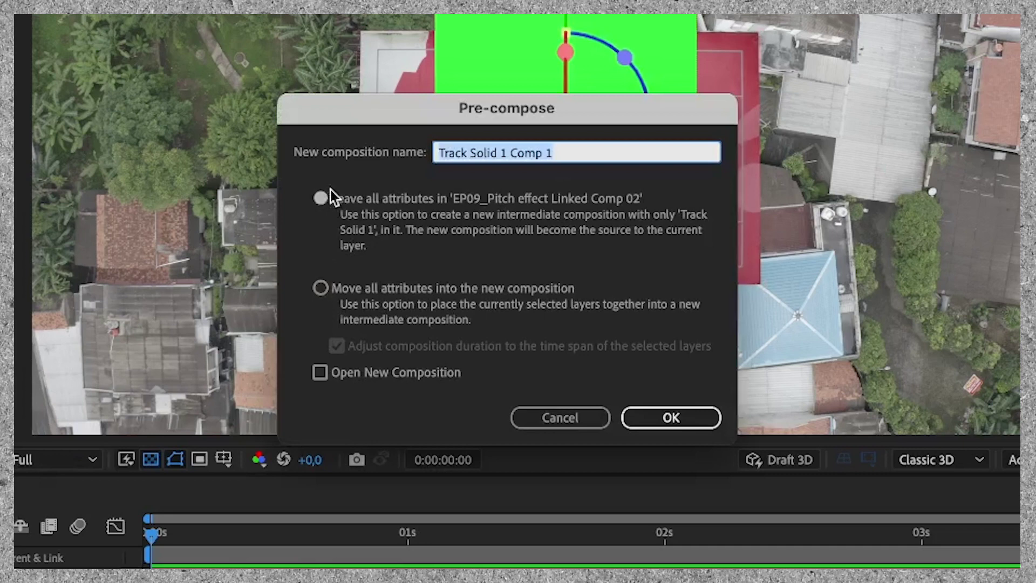
text(Common Ground 3D)
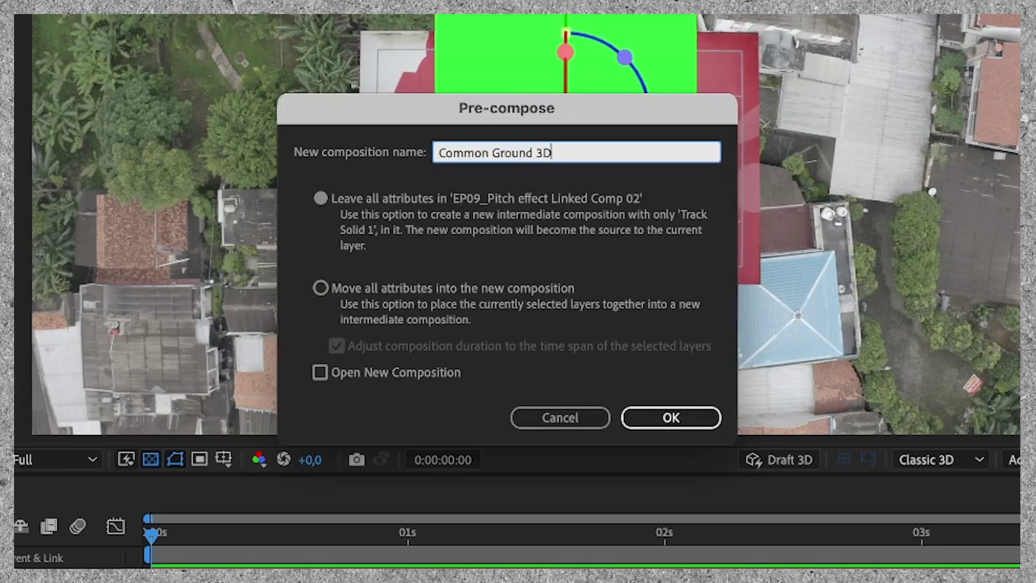
key(Return)
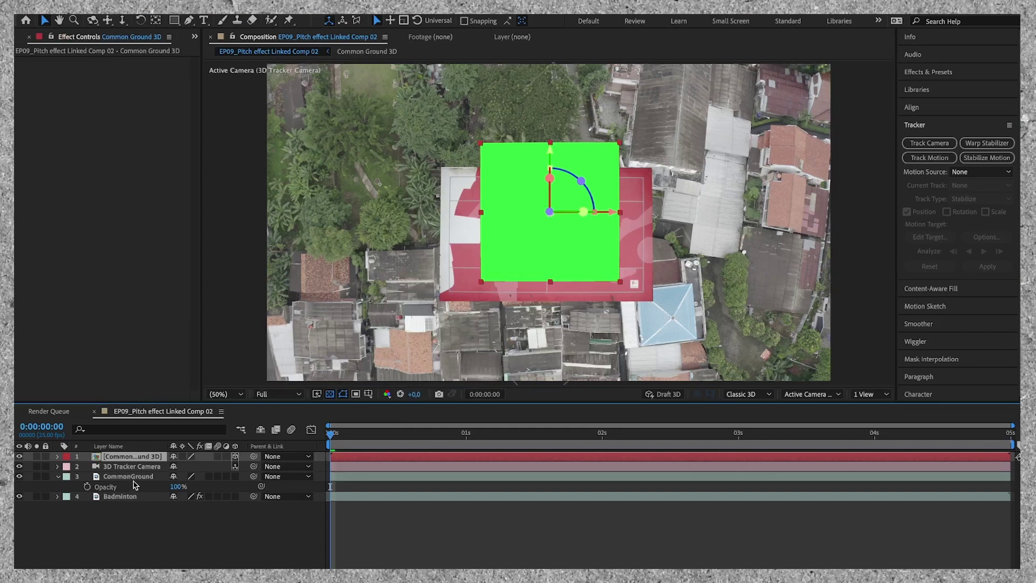
click(128, 477)
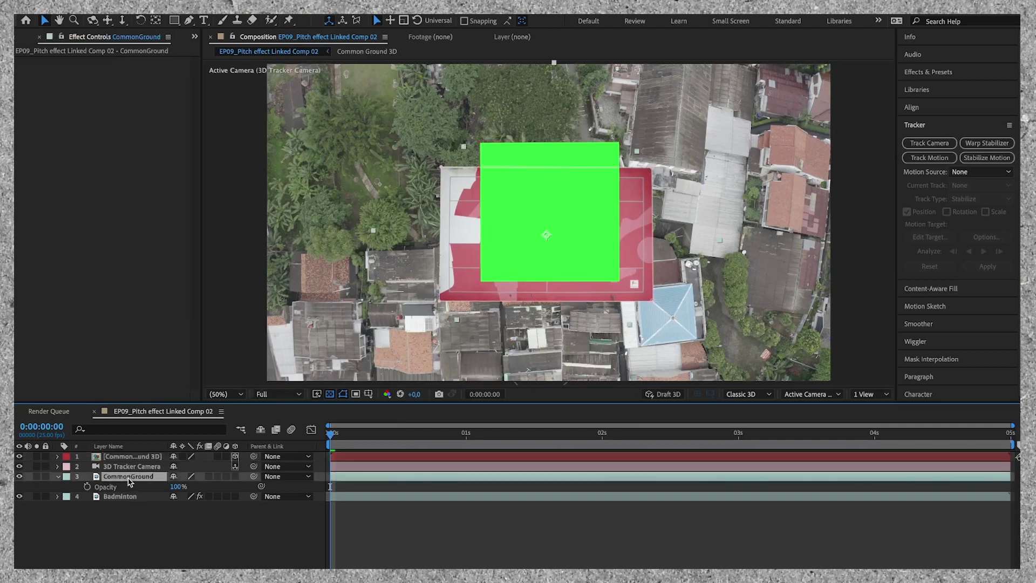
Step: Cut CommonGround from the main comp and select the Common Ground 3D layer
key(Delete)
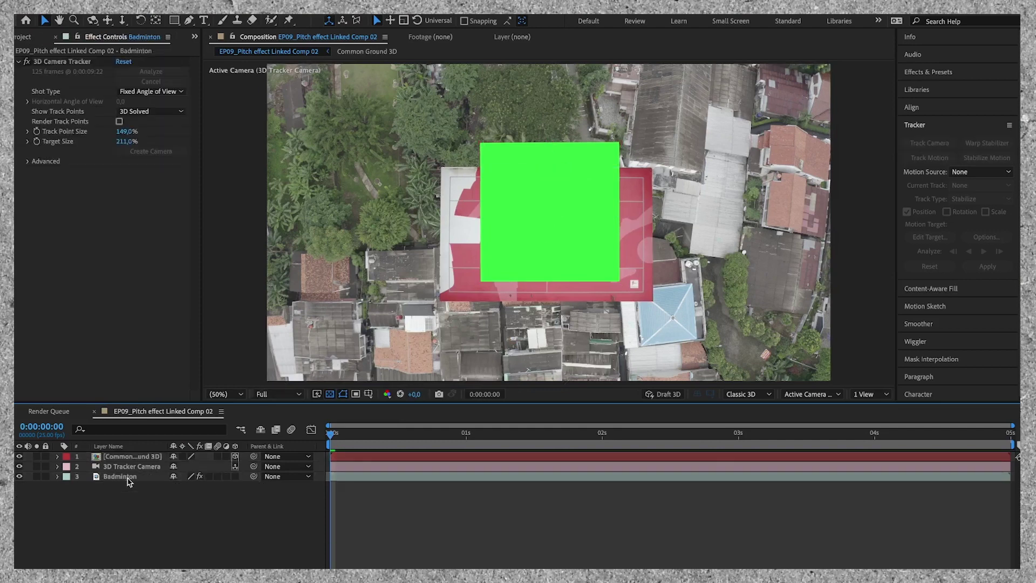
click(126, 458)
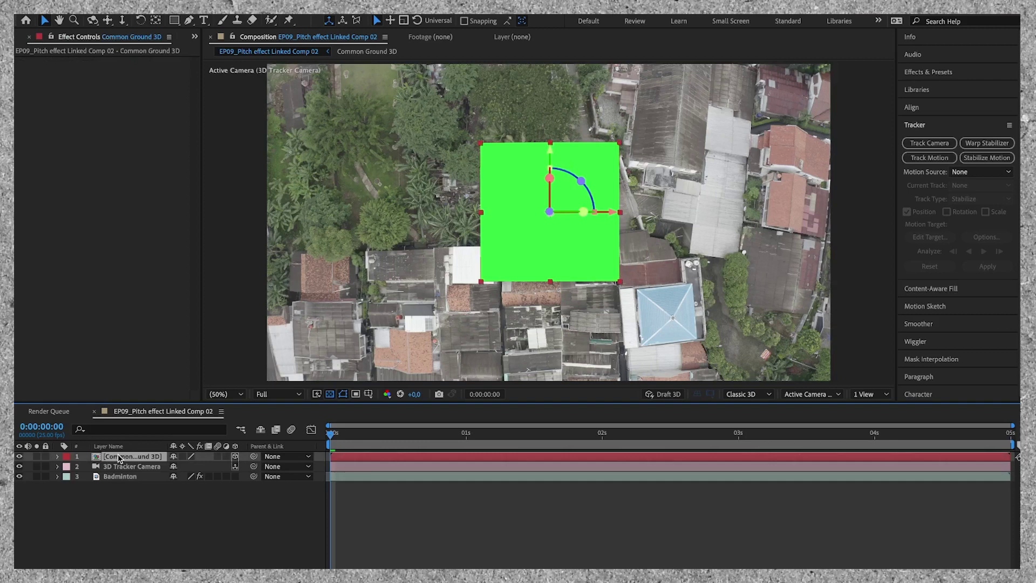
Step: Swap Track Solid 1 in Common Ground 3D for the pasted DJI_0783 court layer
double_click(118, 457)
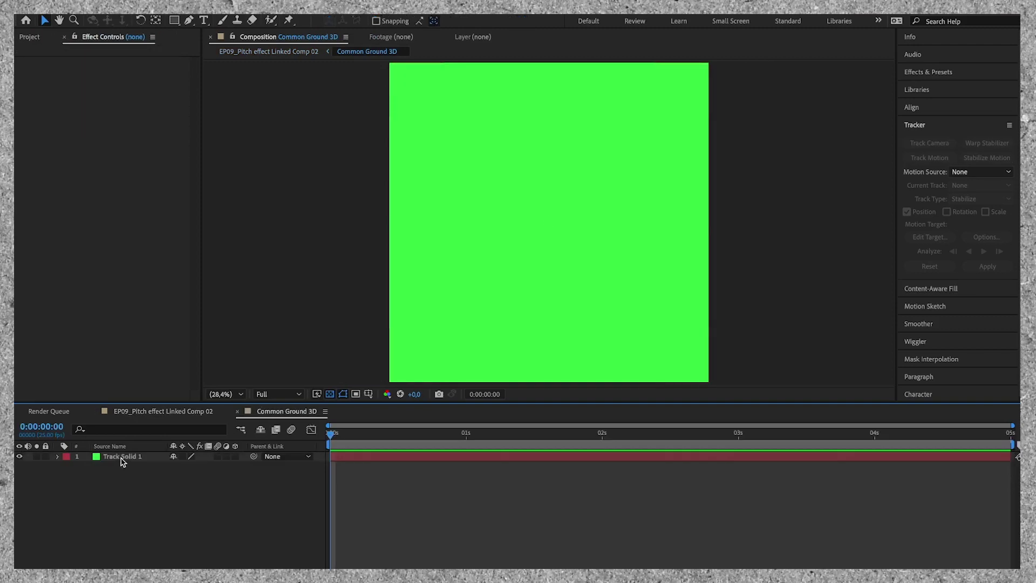
click(121, 458)
key(Delete)
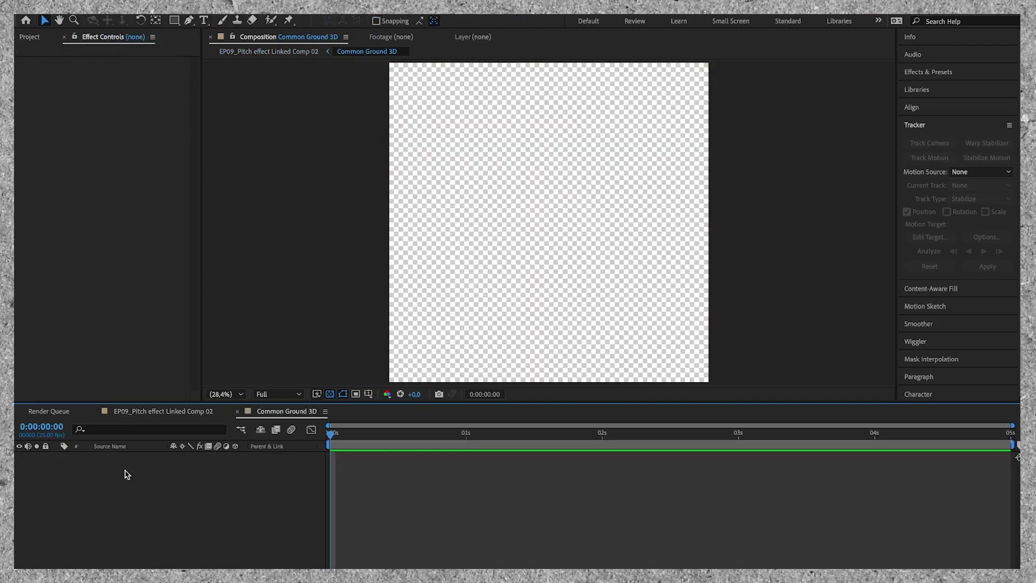
key(ctrl+v)
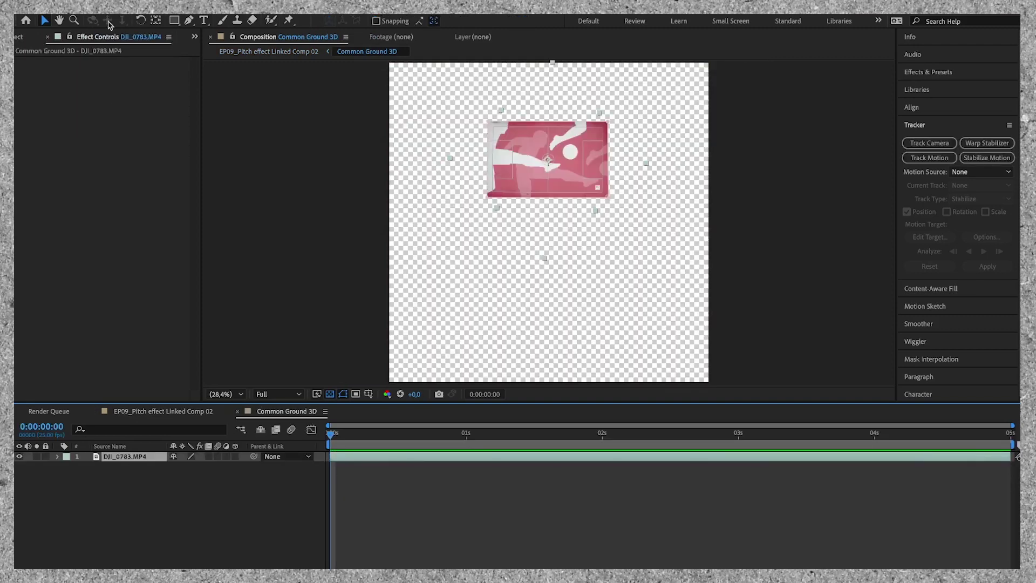
click(166, 412)
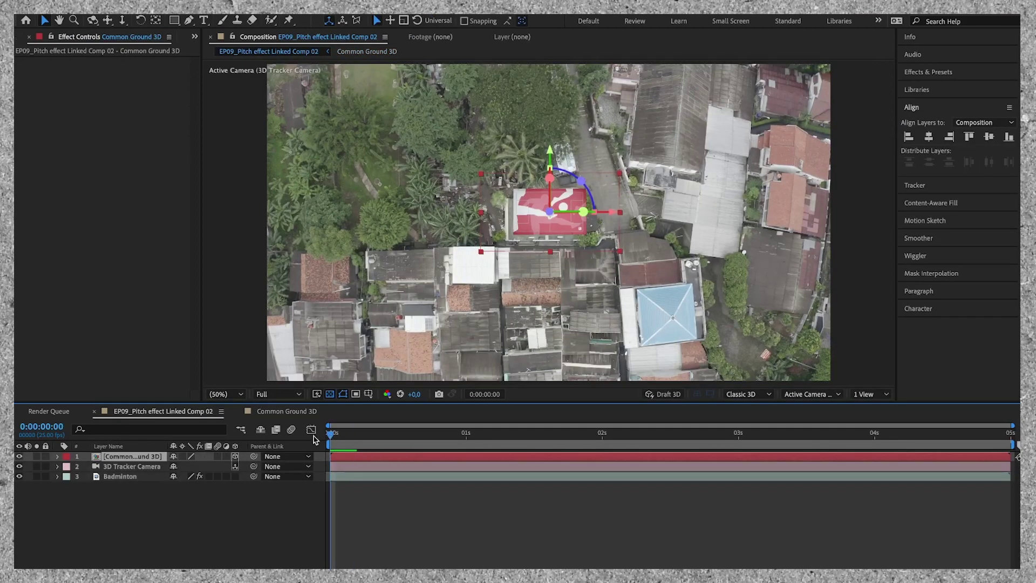
Step: Check the pitch graphic's alignment at half opacity and preview it masked
key(space)
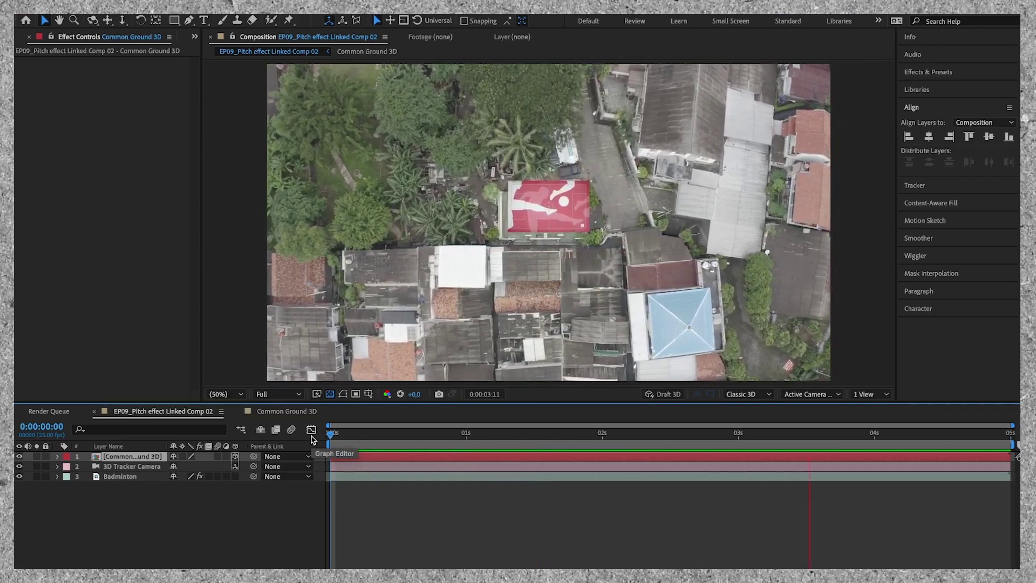
key(space)
scroll(552, 202, up, 3)
key(t)
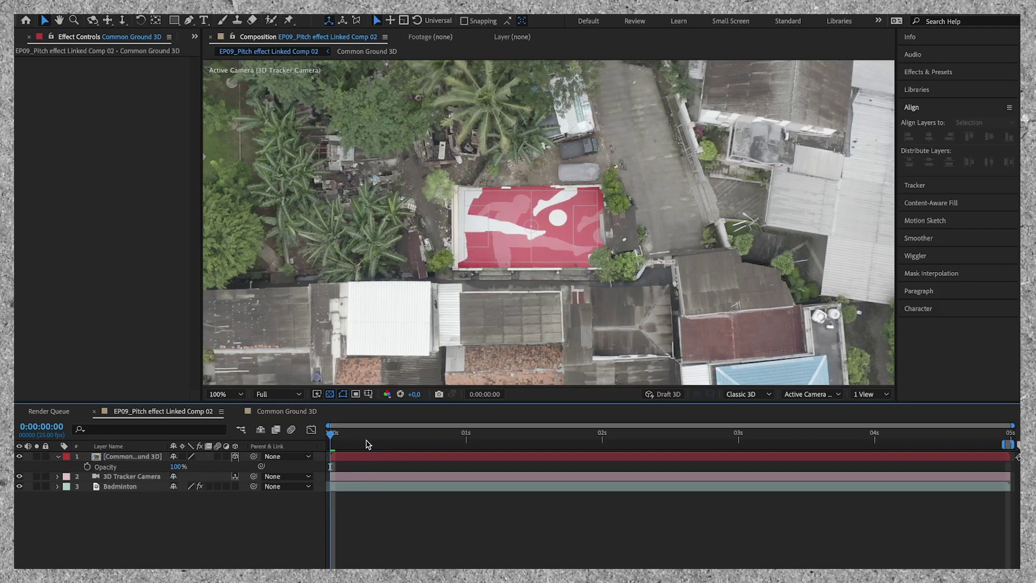
key(space)
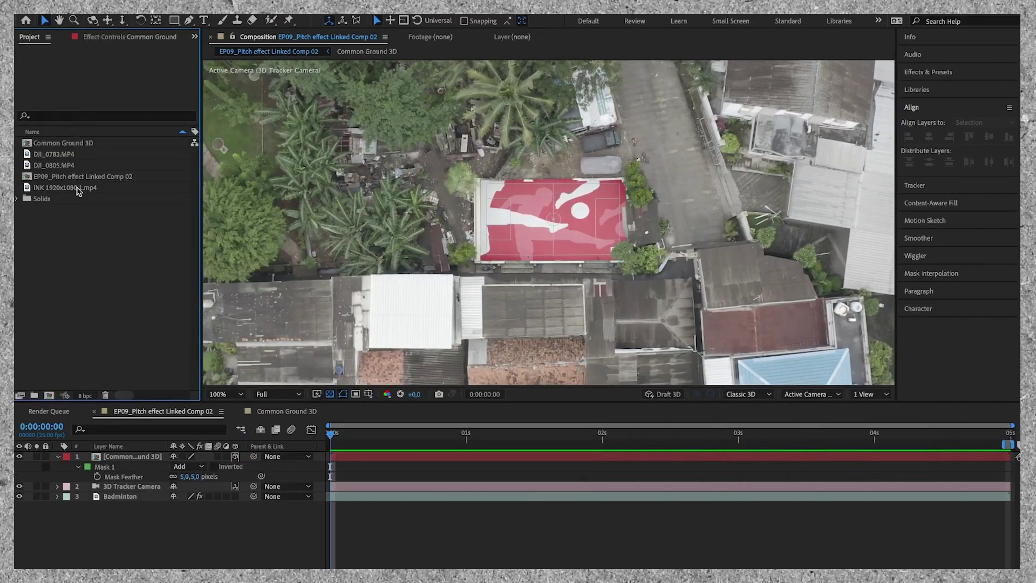
Step: Preview INK 1920x1080 1.mp4 and add it as the top layer
click(77, 191)
double_click(71, 189)
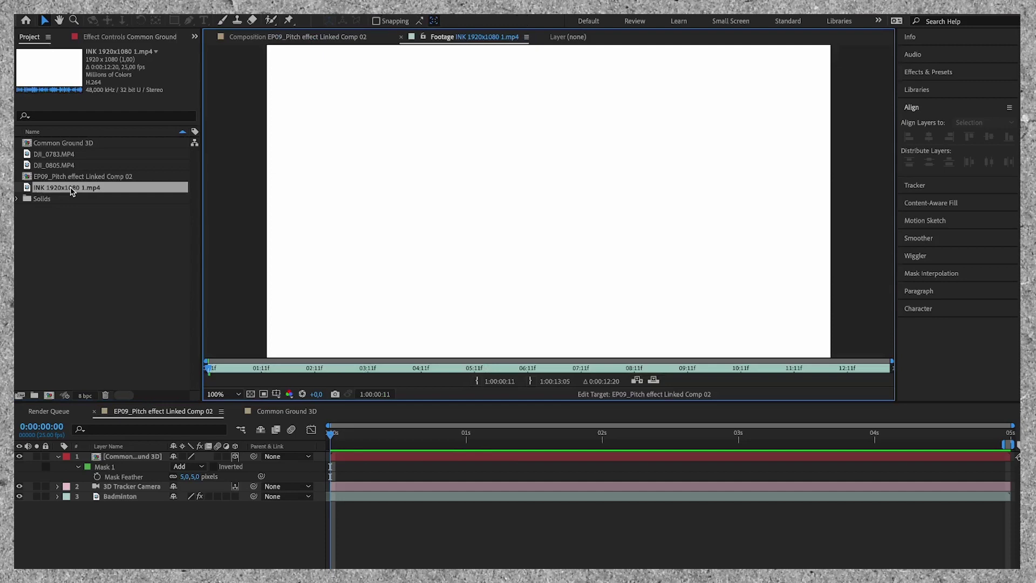
key(space)
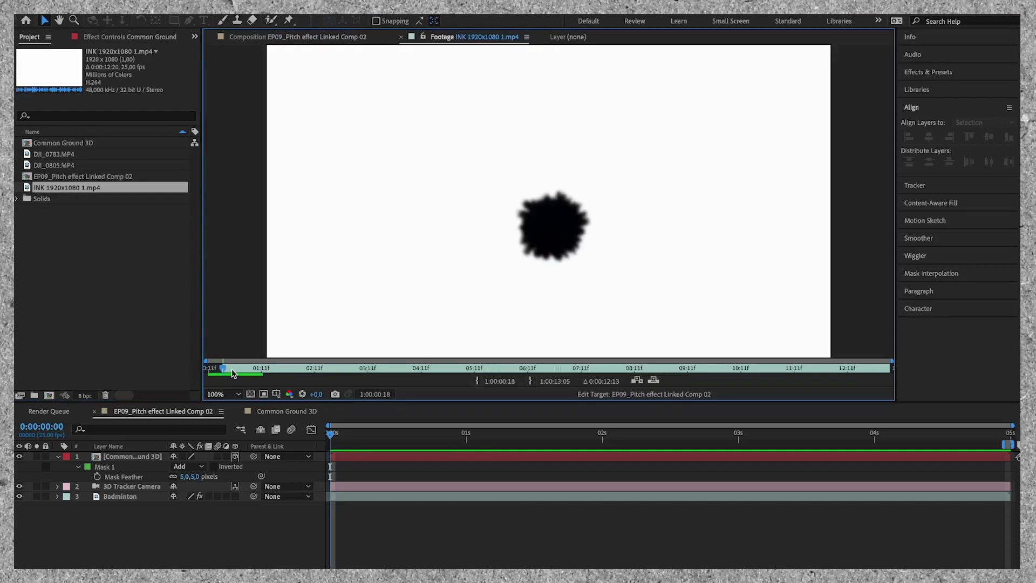
drag(73, 187, 110, 458)
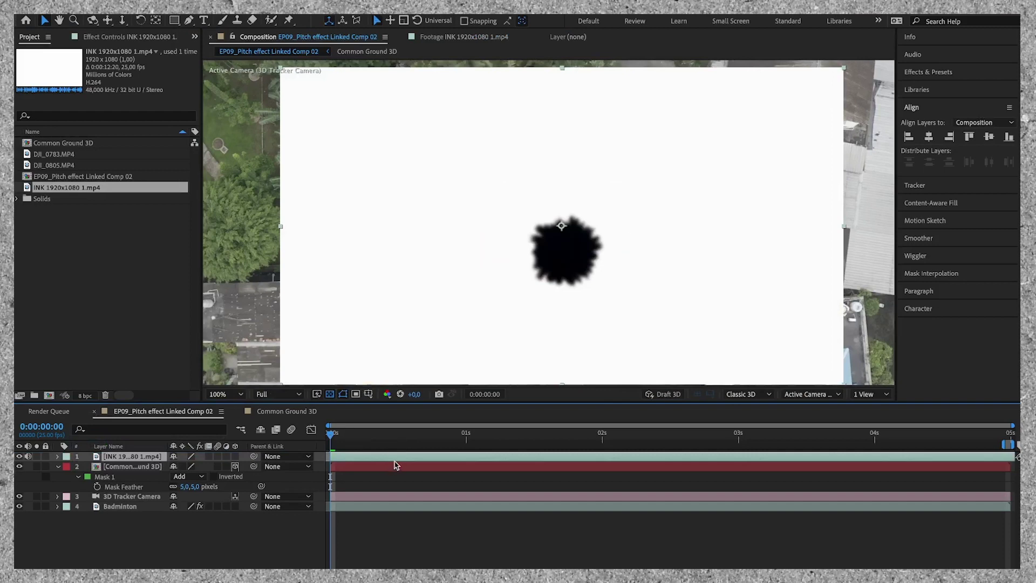
Step: Set the ink layer's Opacity to 55% and Scale to 27%, keyframing Scale at the start
drag(377, 434, 571, 425)
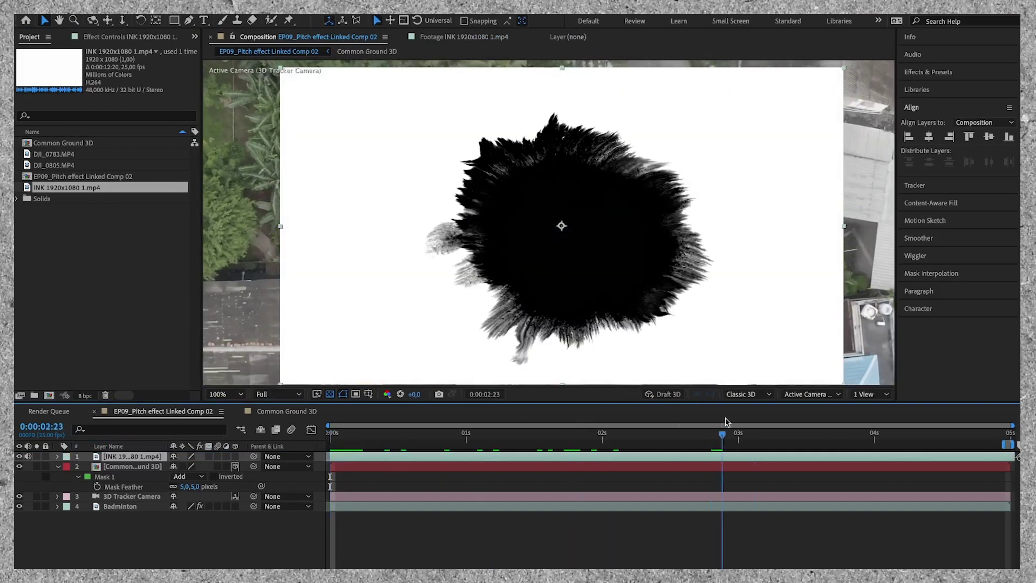
key(Home)
key(t)
mouse_move(175, 467)
mouse_down()
mouse_move(199, 439)
mouse_move(142, 476)
mouse_up()
key(s)
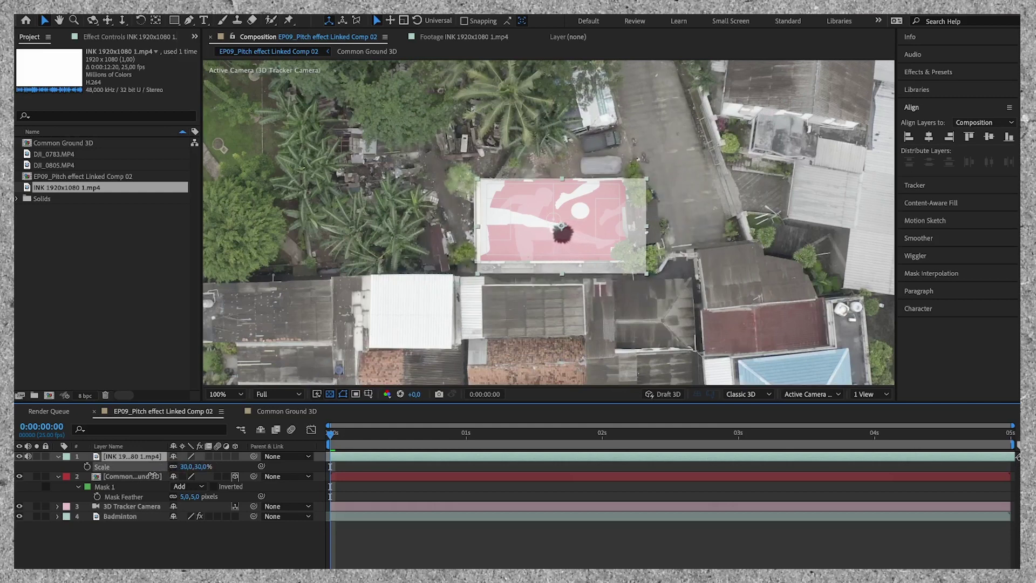
click(86, 466)
Step: Keyframe Position and move the ink splat up-left over the court on the last frame
drag(408, 427, 1007, 434)
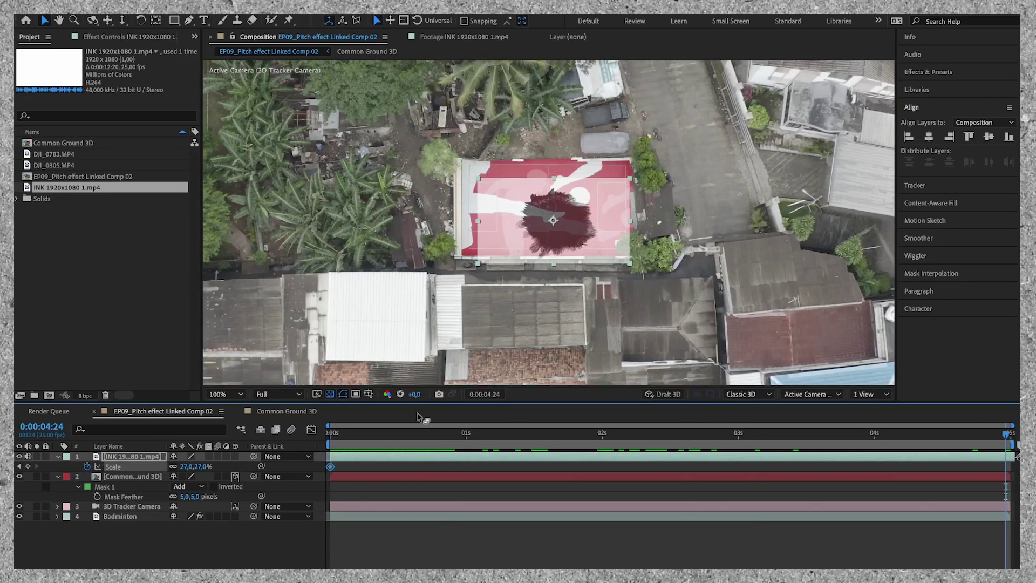
drag(343, 435, 325, 434)
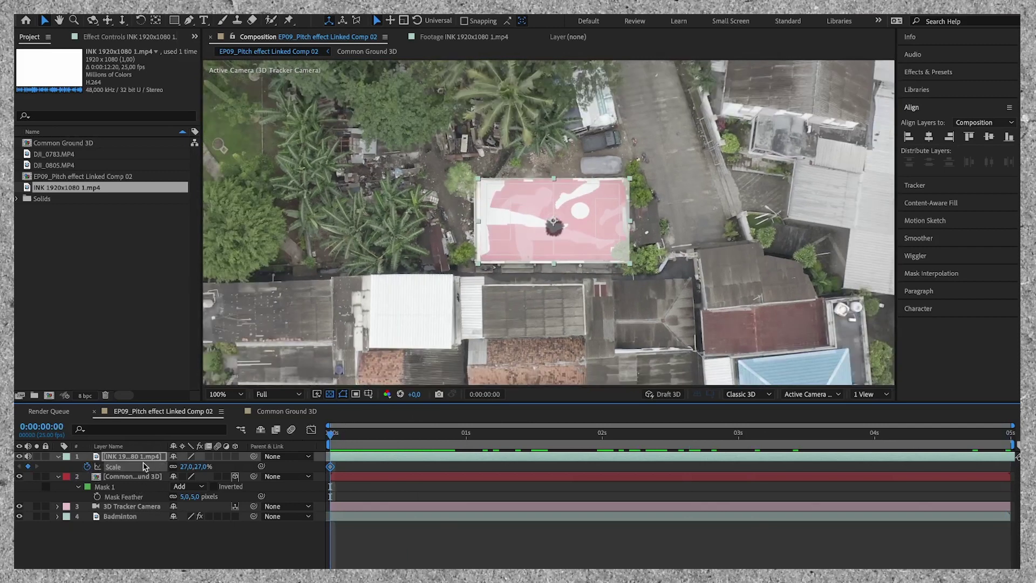
key(shift+p)
click(86, 466)
drag(336, 436, 810, 450)
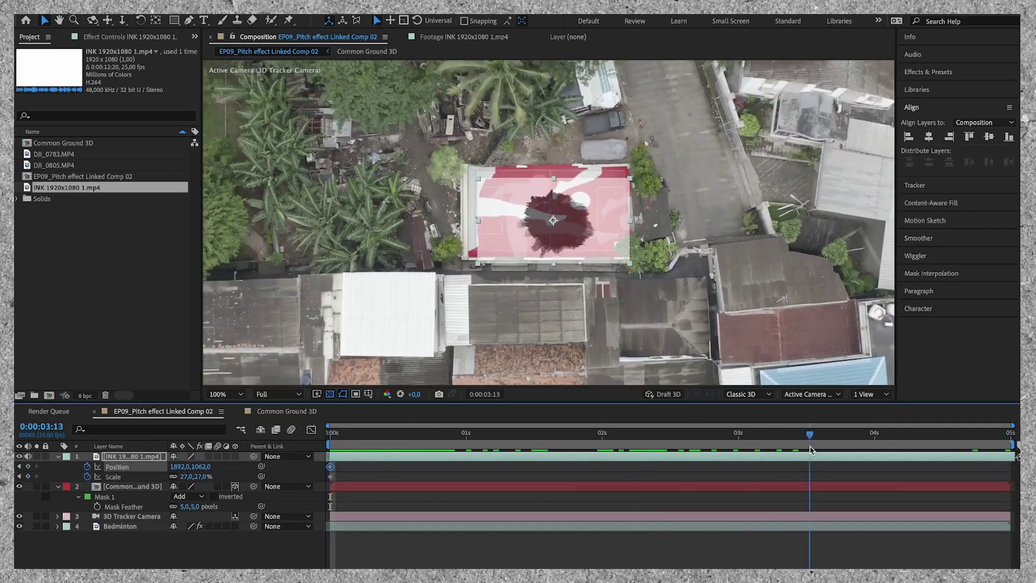
key(End)
drag(570, 226, 565, 207)
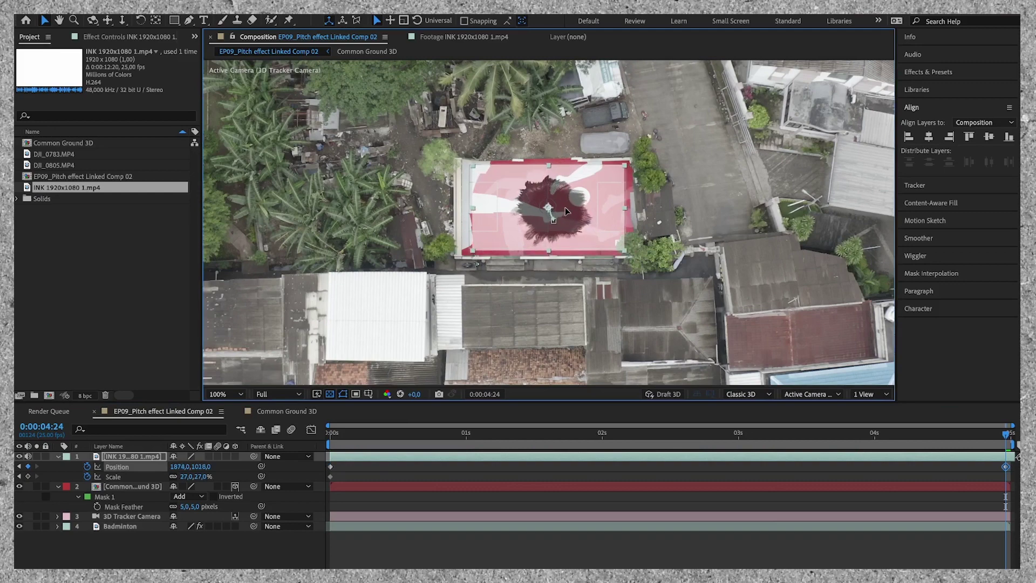
click(138, 476)
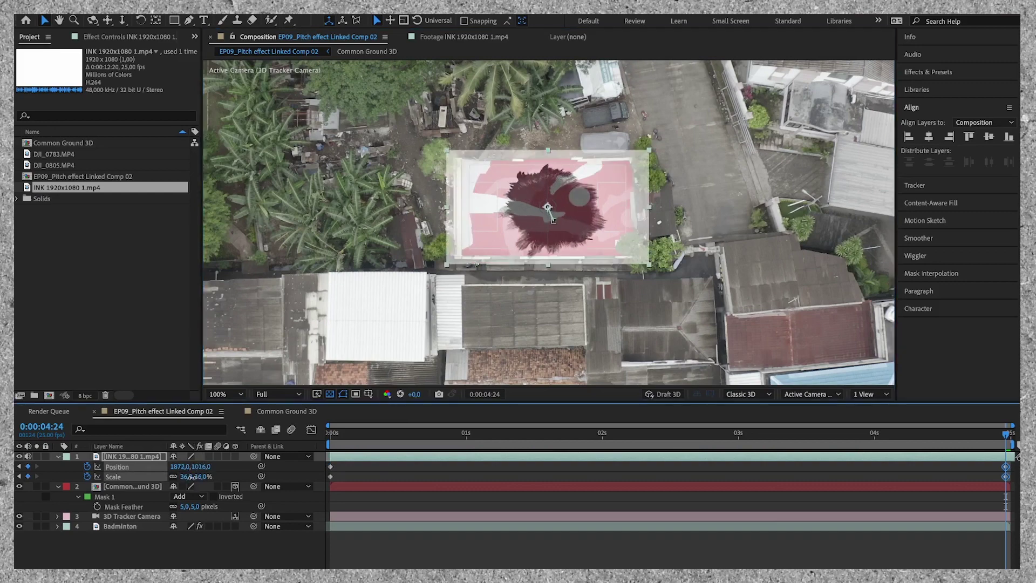
Step: RAM-preview the ink growth, trying and undoing a wider final splat
key(Home)
key(space)
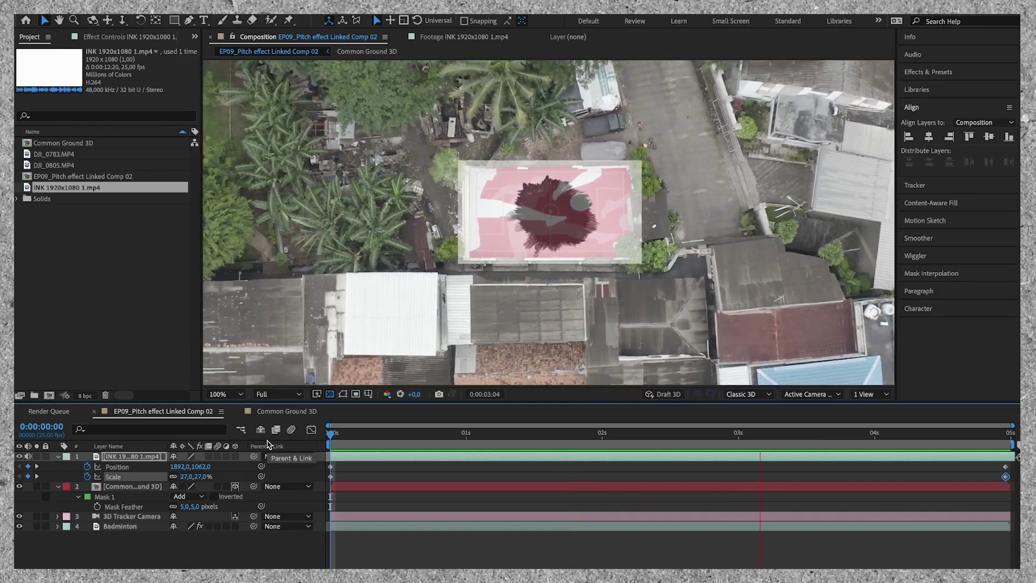
key(space)
key(Home)
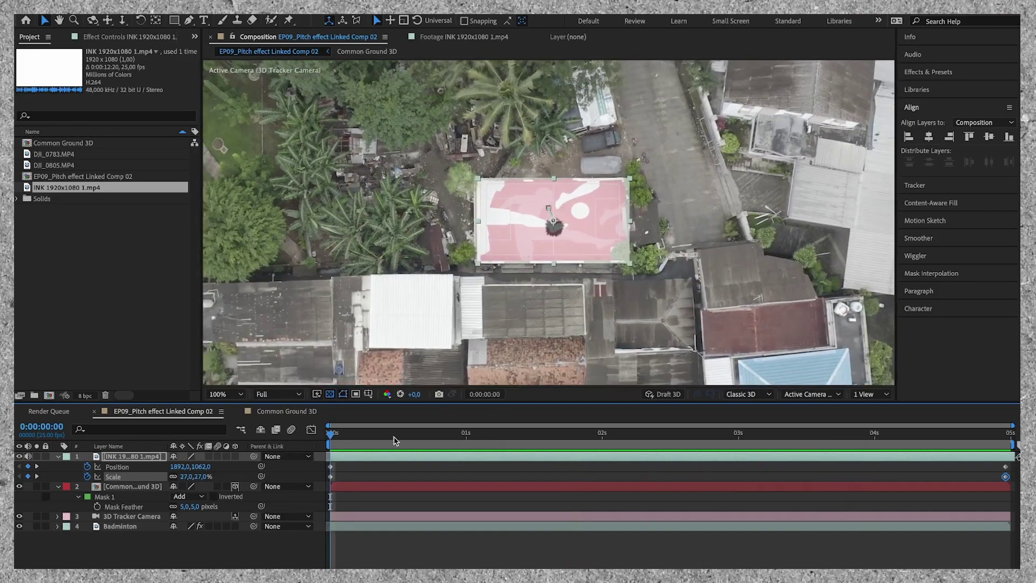
key(End)
drag(654, 208, 703, 207)
key(ctrl+z)
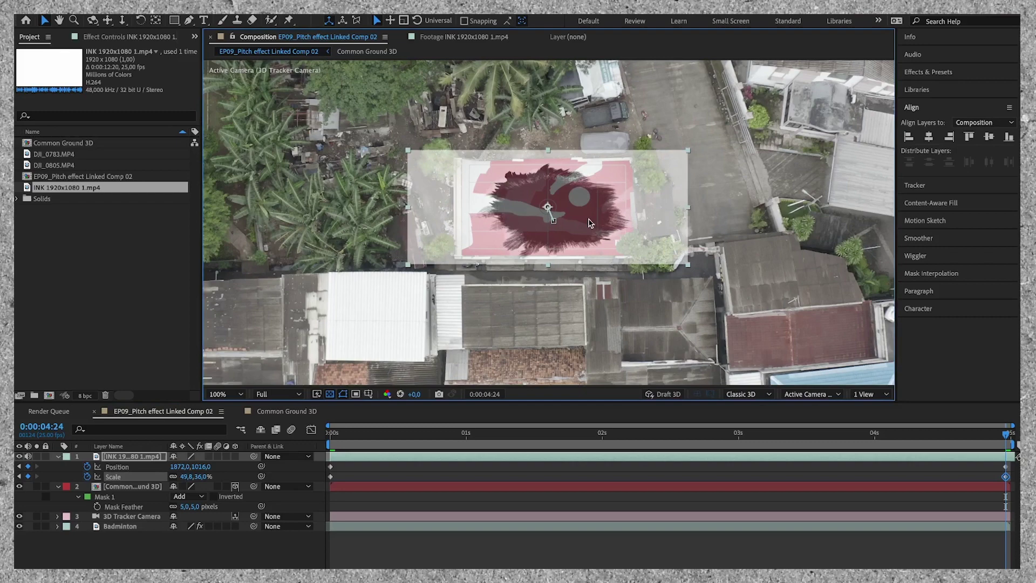
key(ctrl+z)
key(space)
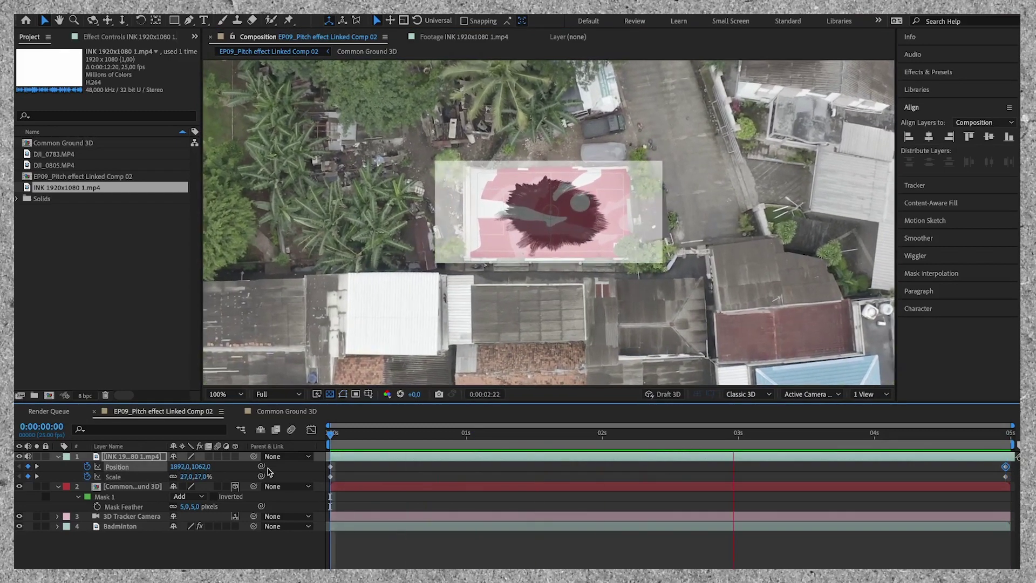
key(space)
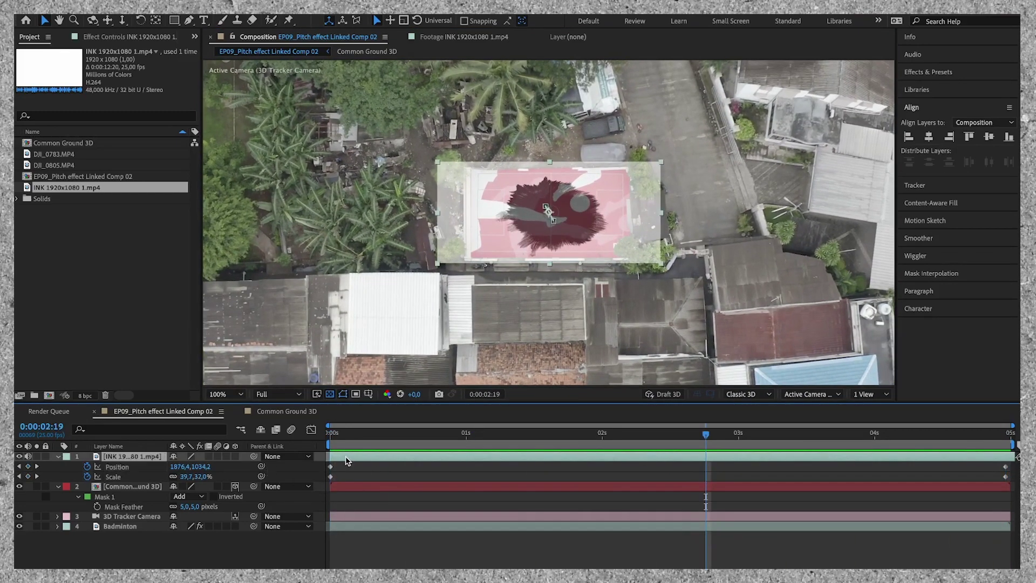
key(F4)
click(145, 564)
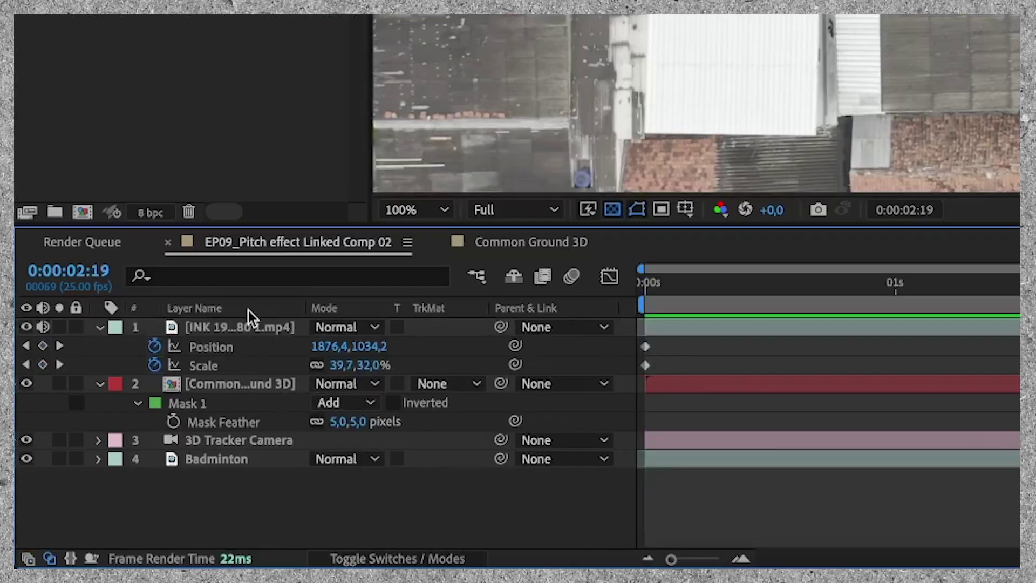
Step: Return the ink layer's Opacity to 100%
click(247, 325)
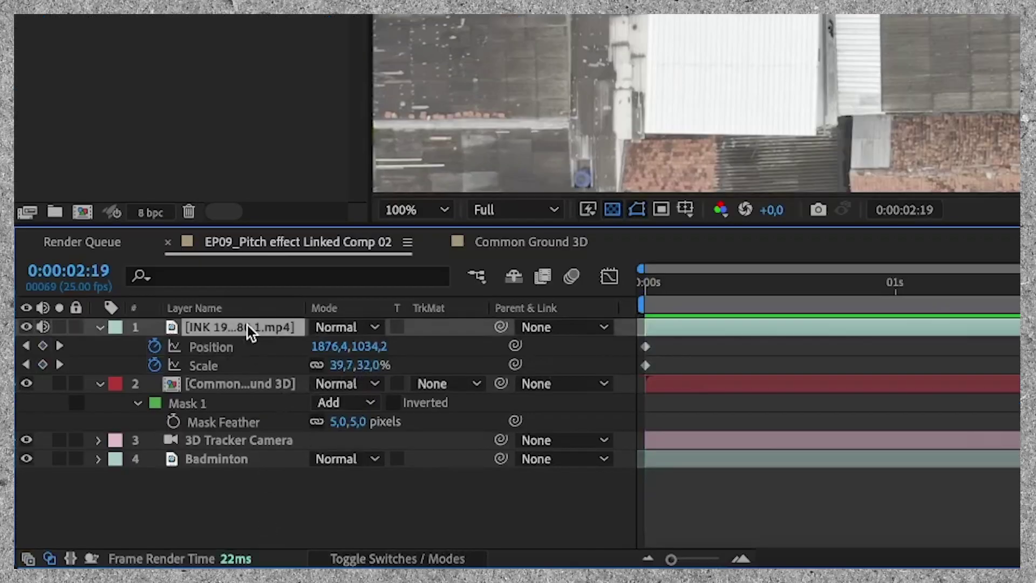
key(t)
drag(322, 346, 472, 333)
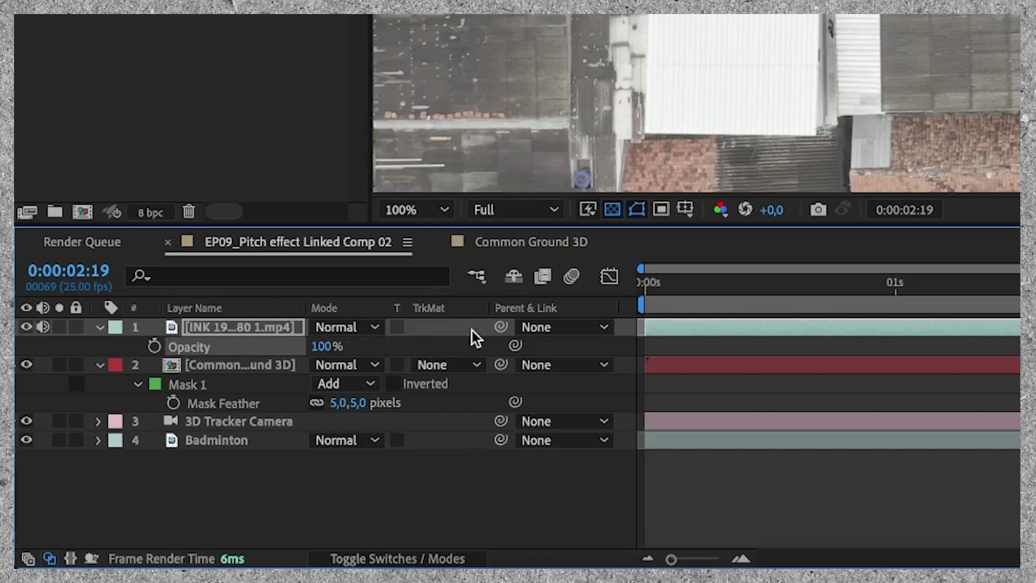
click(413, 496)
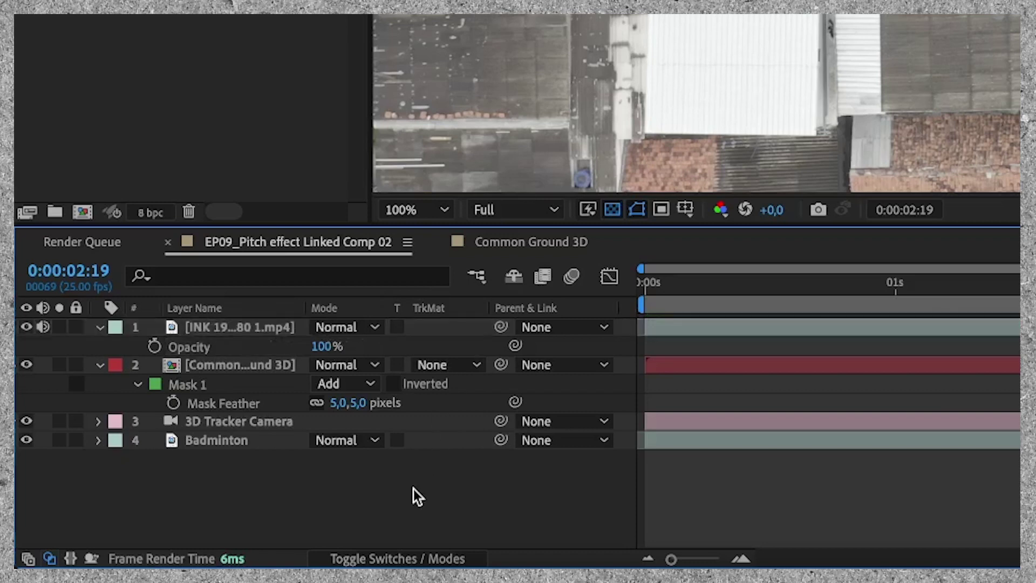
Step: Set the court layer's track matte to Luma Inverted Matte and preview the reveal
click(402, 557)
click(398, 557)
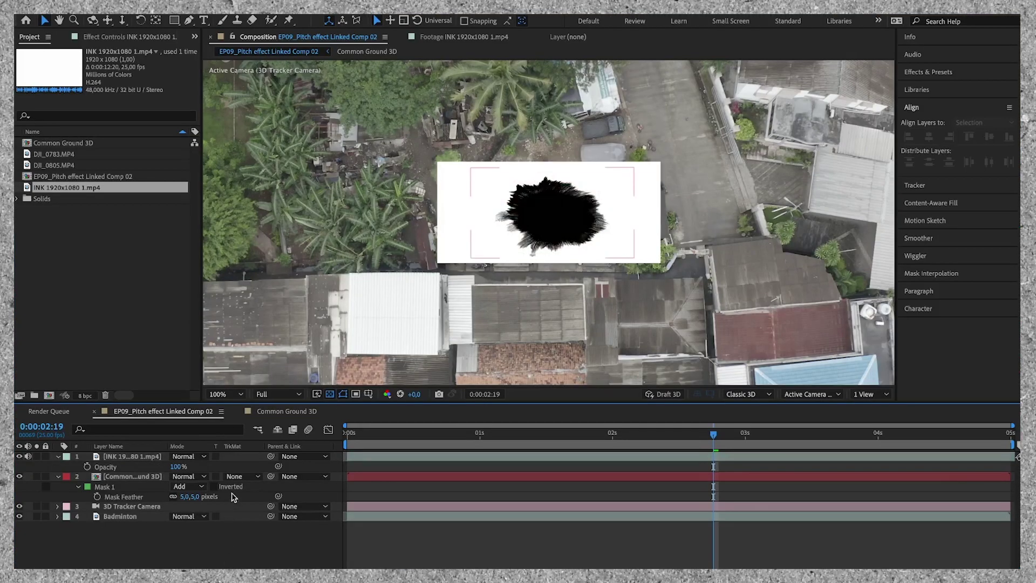
click(234, 478)
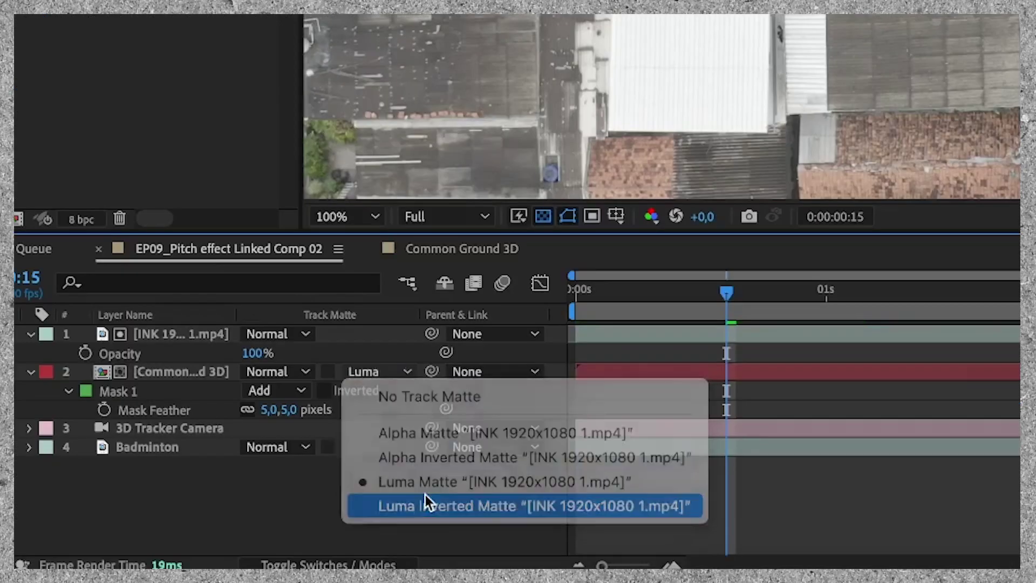
click(271, 548)
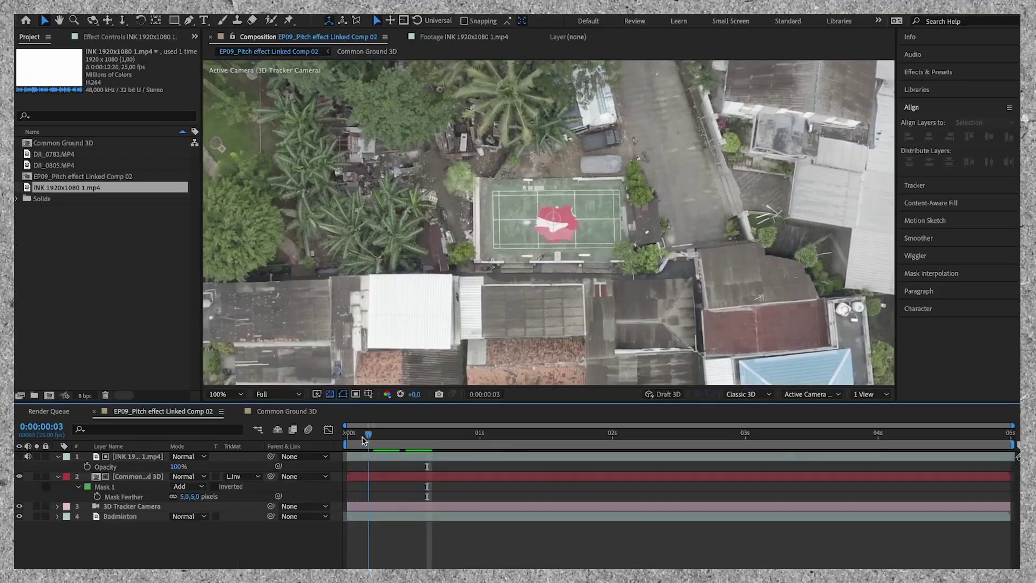
drag(724, 293, 320, 448)
key(space)
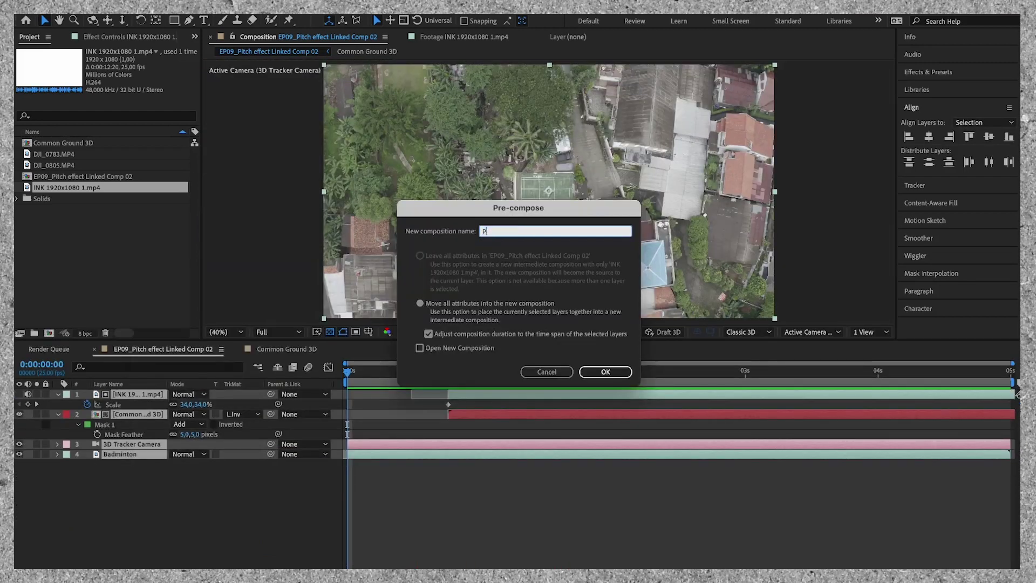
text(itch effect)
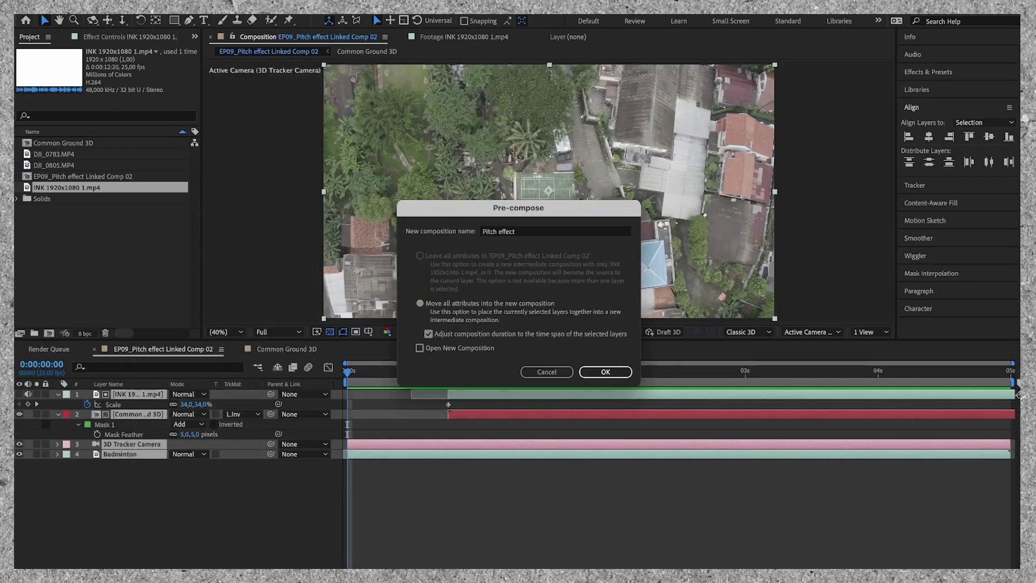
Step: Confirm the Pitch effect pre-composition and scale it to 115%
key(Return)
key(s)
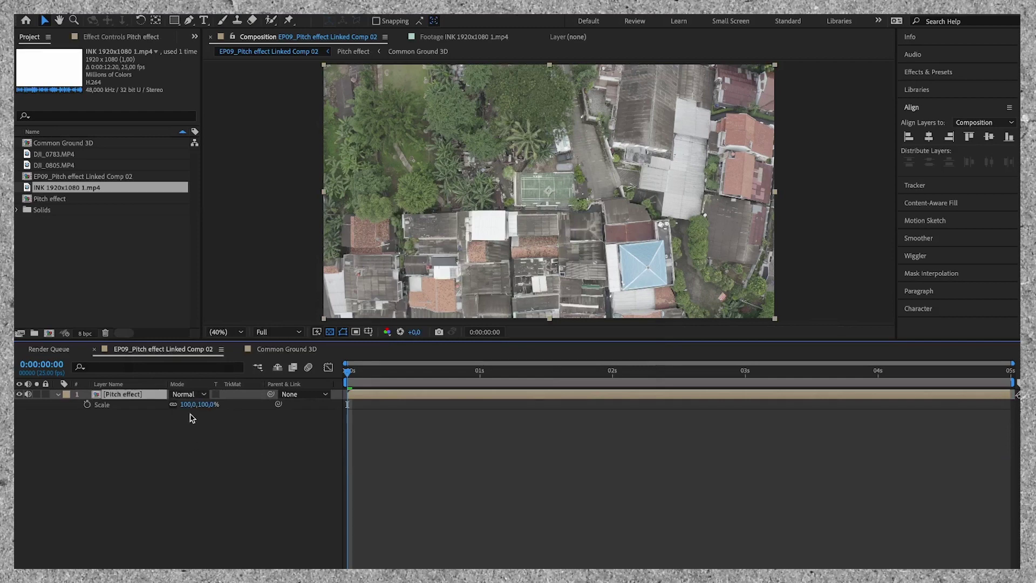
mouse_move(185, 403)
mouse_down()
mouse_move(215, 410)
mouse_move(176, 435)
mouse_up()
Step: Keyframe Rotation at -5° on the first frame and edit the end value
key(r)
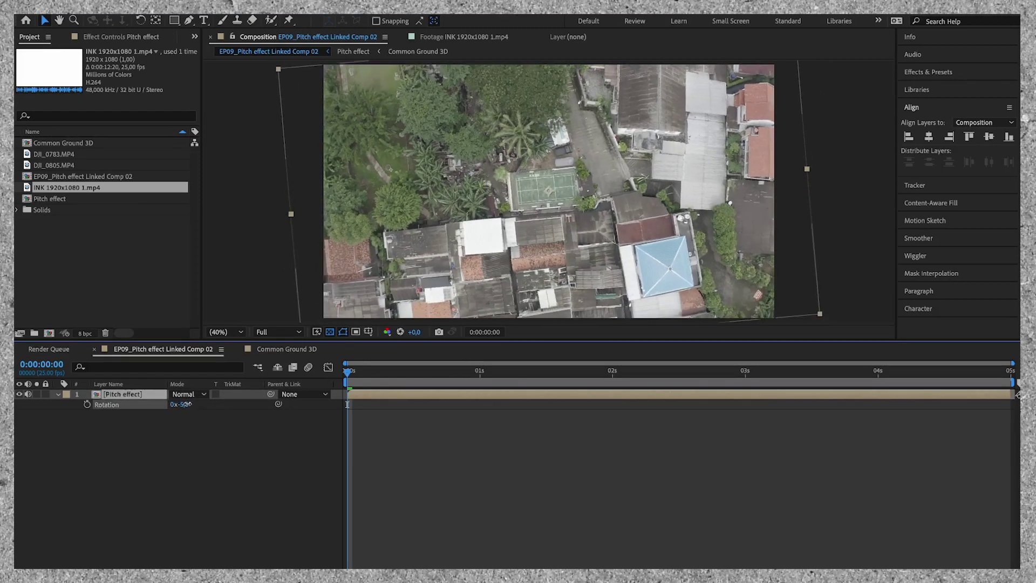
click(181, 404)
text(-5)
key(Return)
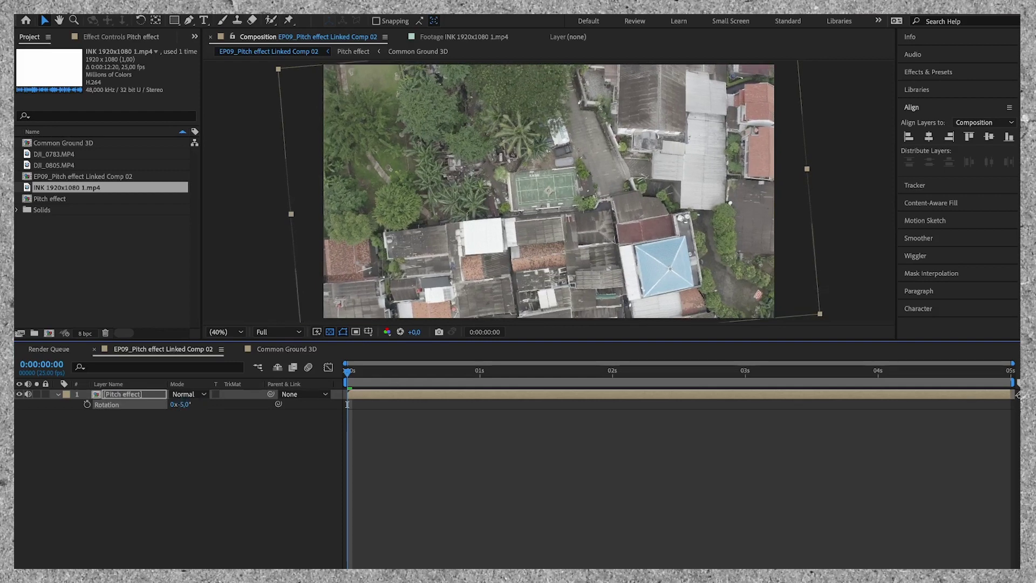
click(87, 404)
key(End)
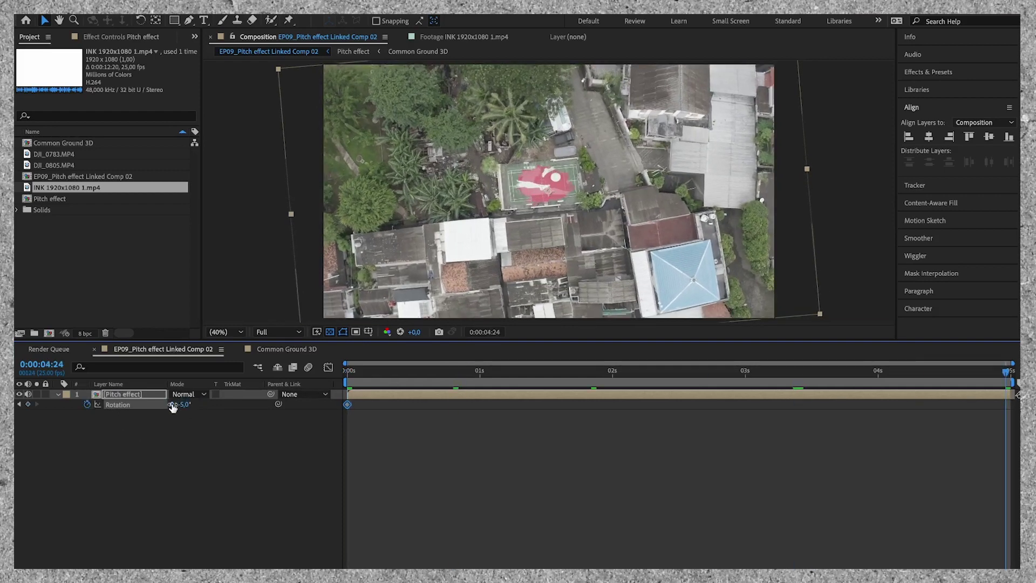
click(185, 405)
text(-4)
key(Return)
Step: Set the final rotation to +5° and preview the rotating camera move
key(Home)
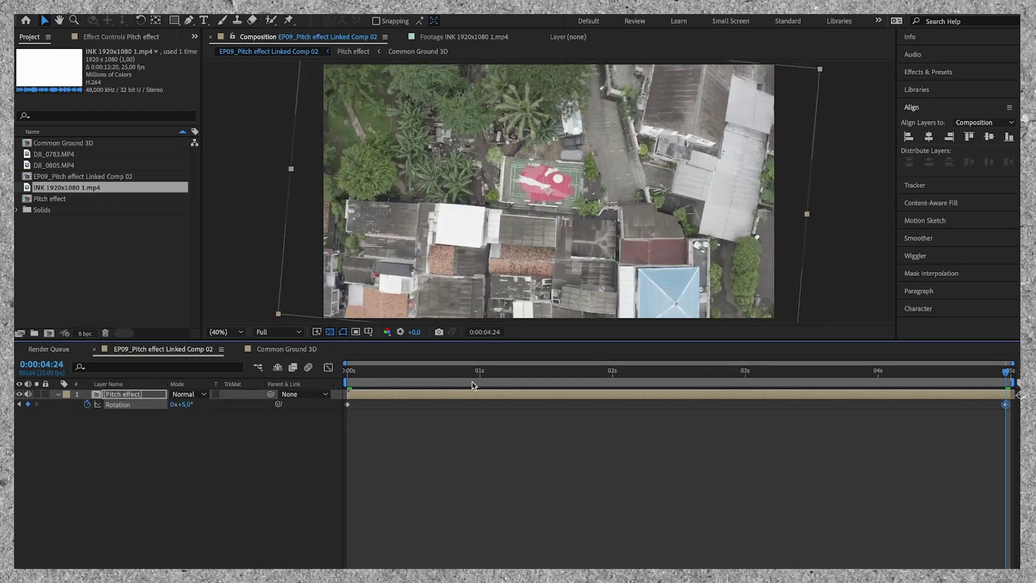
click(413, 383)
drag(414, 383, 347, 383)
click(303, 448)
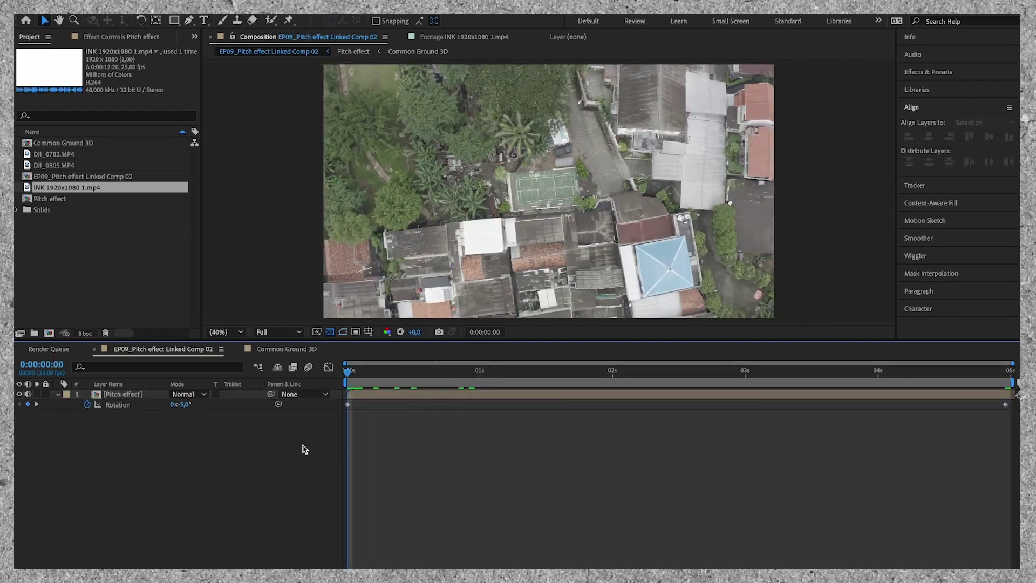
key(space)
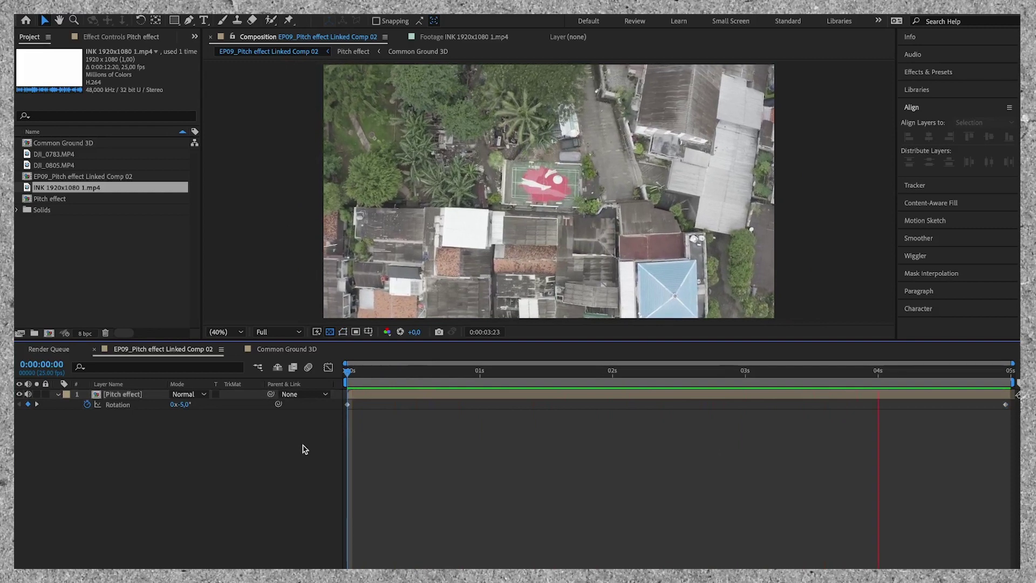
key(space)
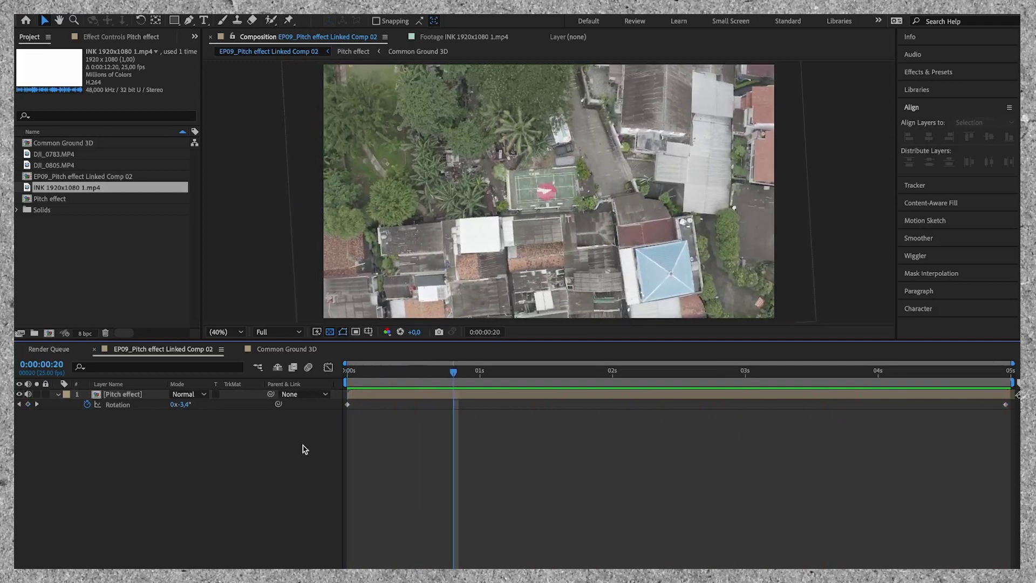
Step: Save the project, then bend the Lumetri RGB curve into a contrast S-curve
key(ctrl+s)
click(871, 393)
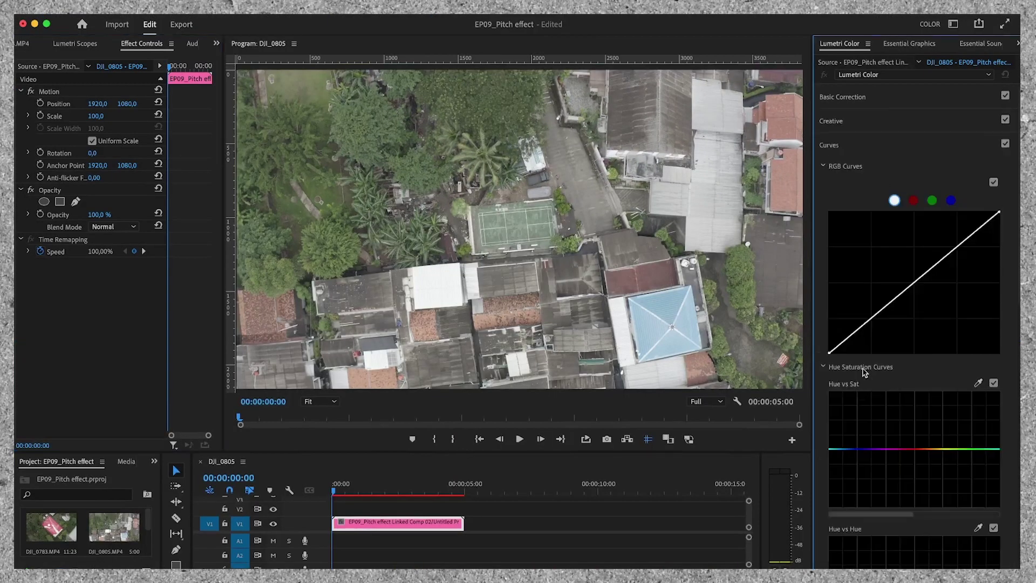
drag(874, 324, 883, 329)
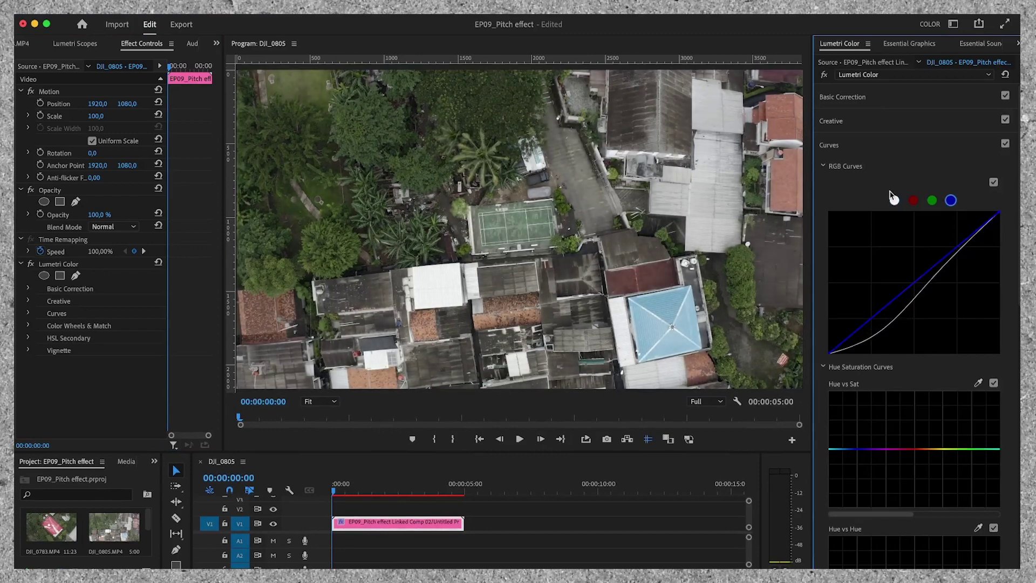
drag(1002, 216, 998, 216)
click(903, 311)
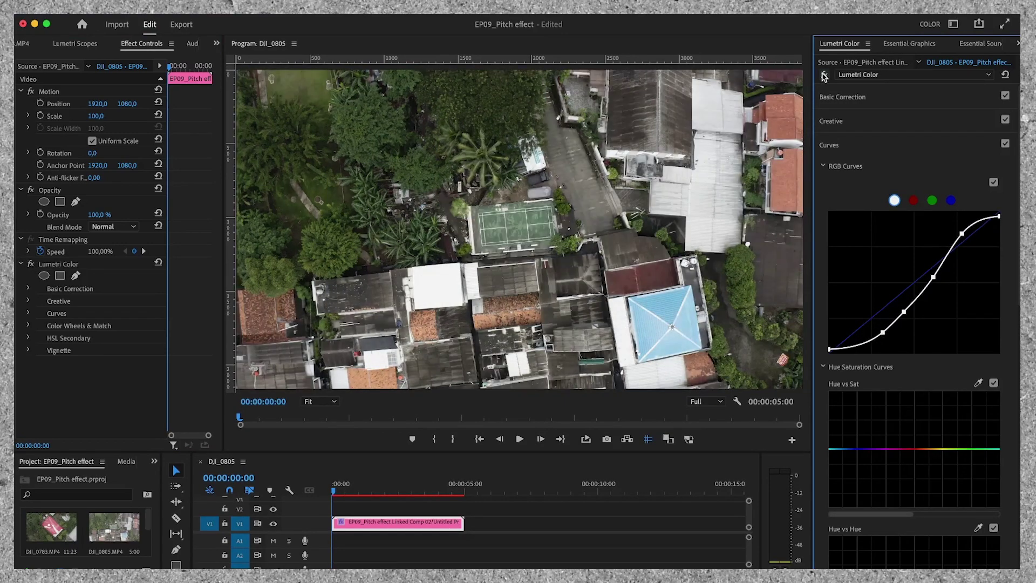
Step: Duplicate the Lumetri Color grade and reset the copy to neutral
click(59, 264)
key(ctrl+c)
key(ctrl+v)
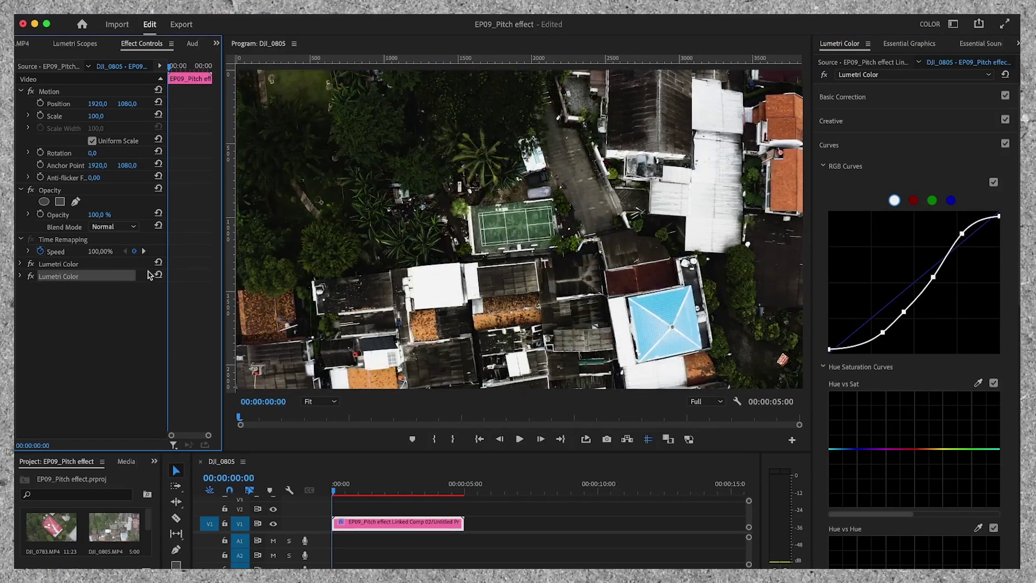
click(158, 277)
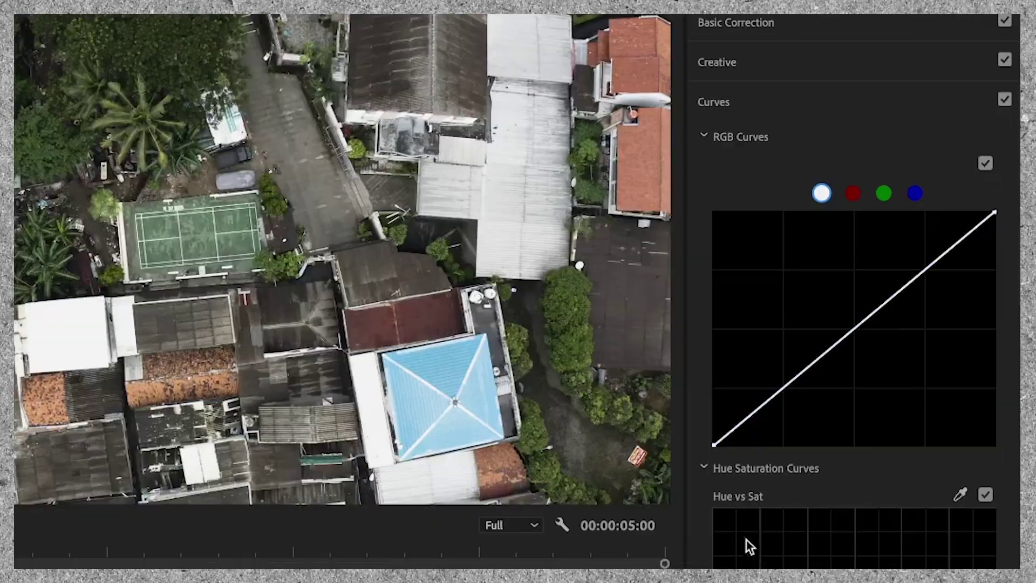
scroll(757, 544, down, 5)
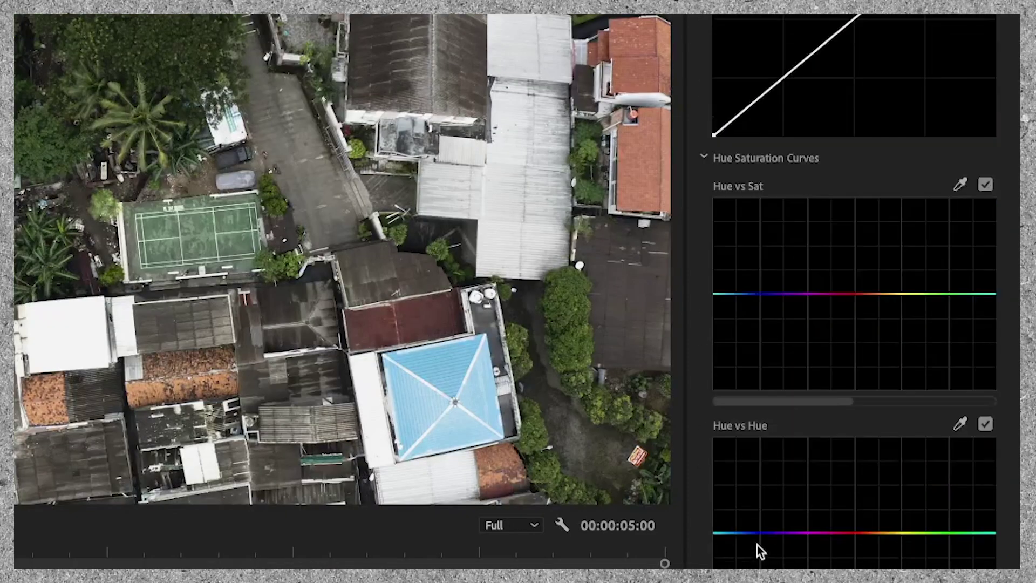
Step: Shift orange hues on Hue vs Hue and brighten greens on Hue vs Luma
click(879, 533)
mouse_move(879, 532)
mouse_down()
mouse_move(815, 533)
mouse_move(870, 559)
mouse_up()
click(965, 532)
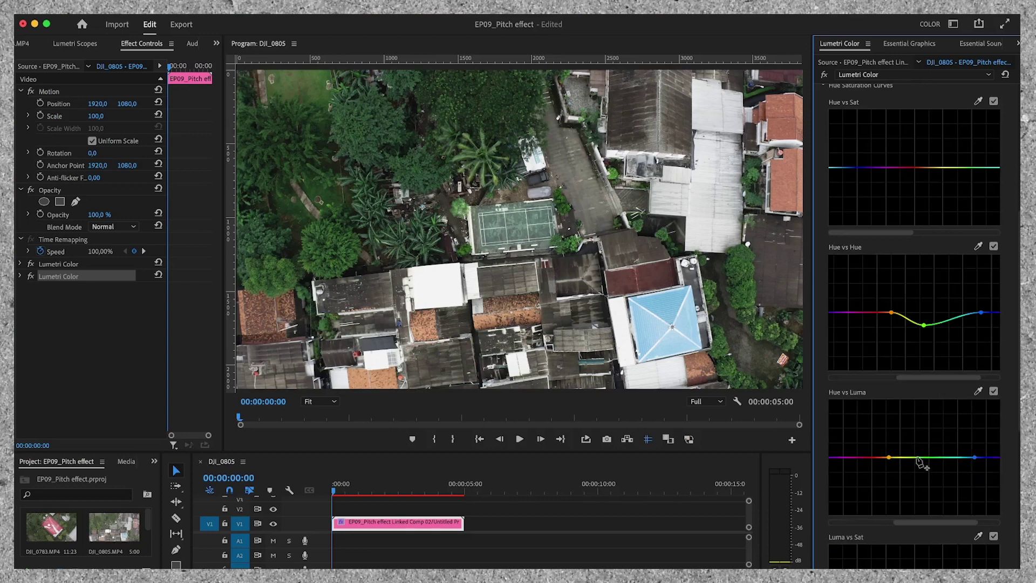
click(916, 457)
drag(916, 457, 915, 447)
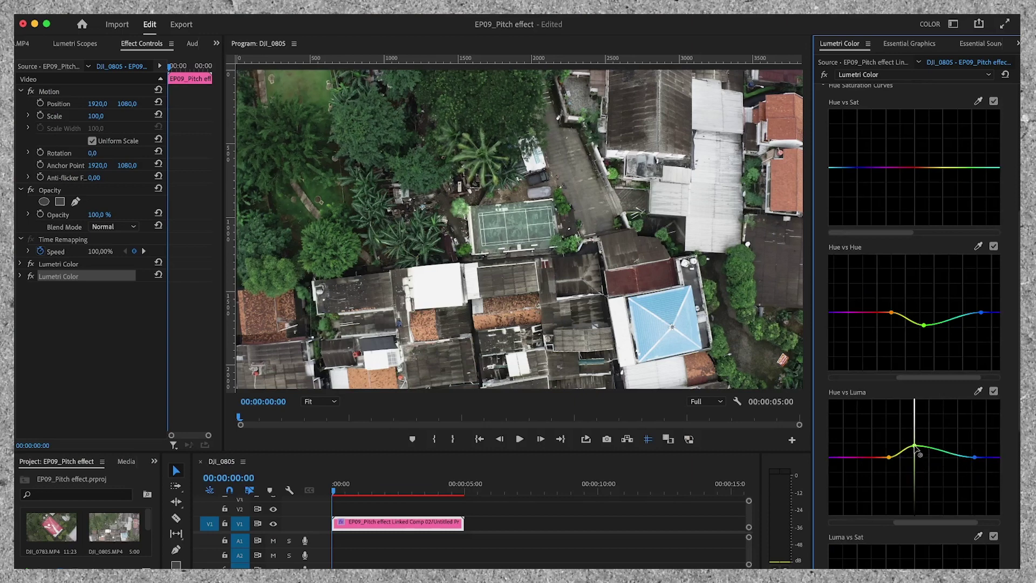
scroll(917, 454, up, 3)
Step: Boost green saturation on Hue vs Sat and paste a third Lumetri Color grade
click(923, 232)
drag(922, 232, 927, 238)
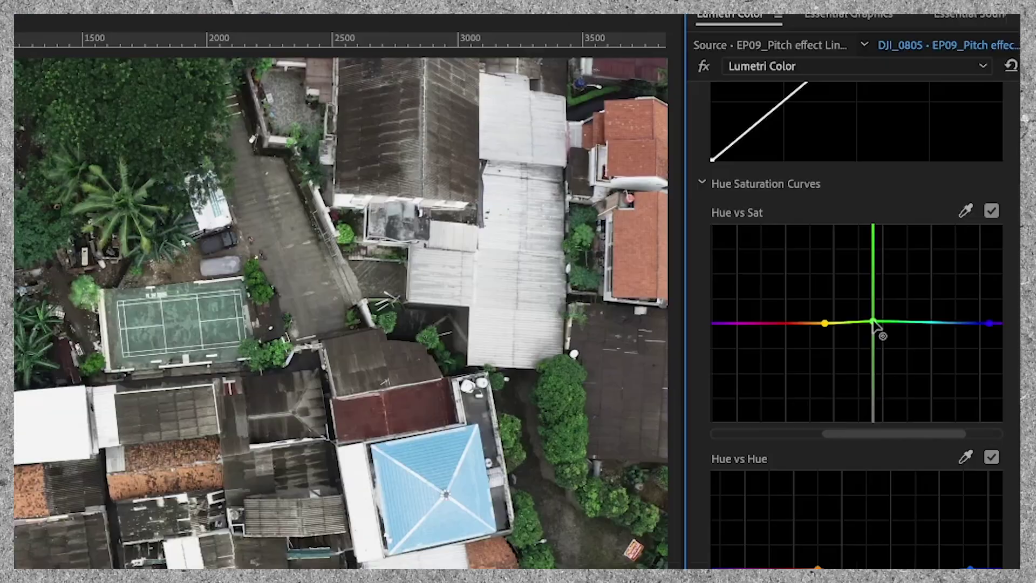
drag(876, 326, 868, 311)
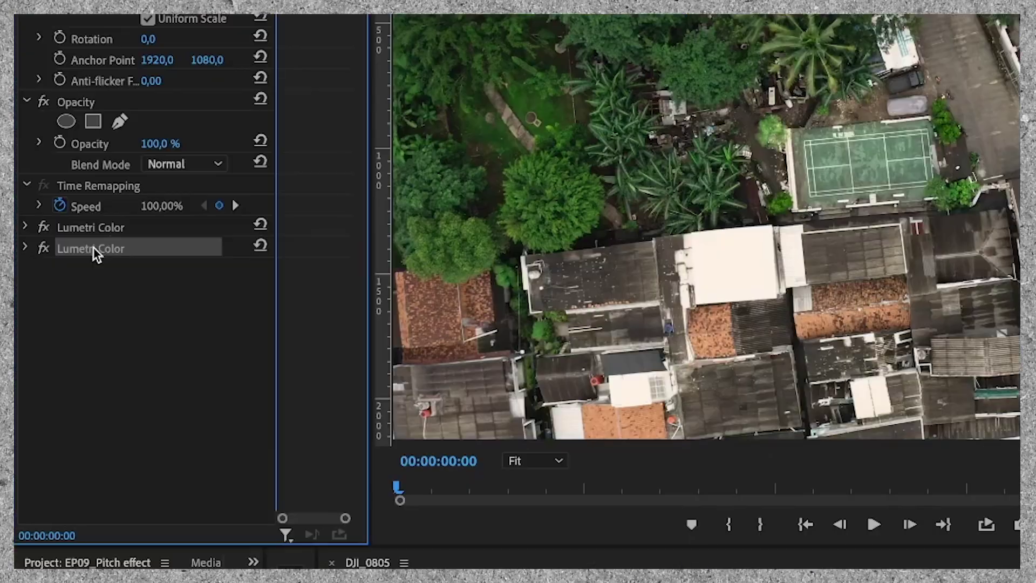
key(ctrl+v)
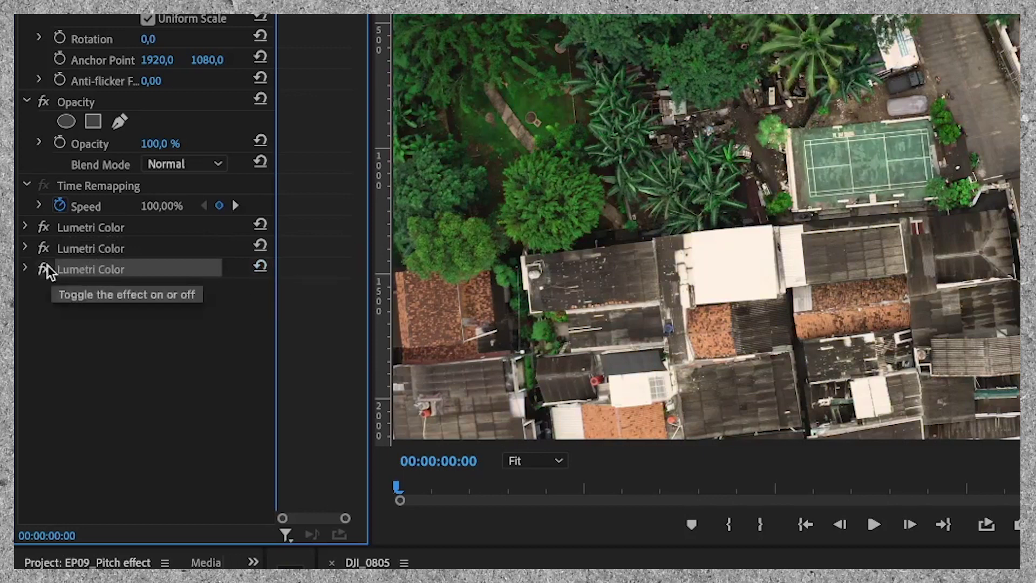
Step: Add a rotated, inverted rectangle mask with Exposure -2 to the third grade
click(26, 269)
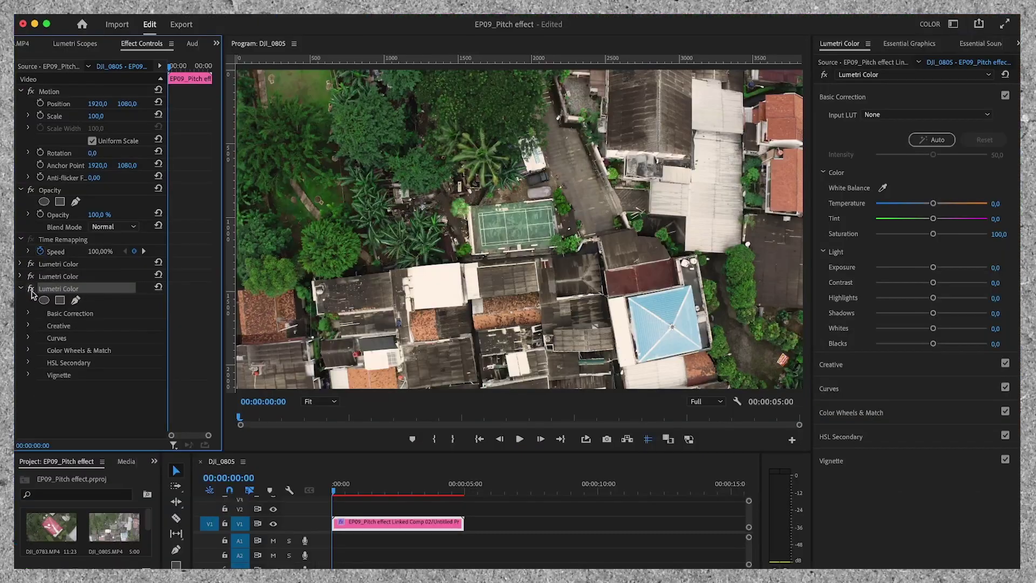
click(60, 300)
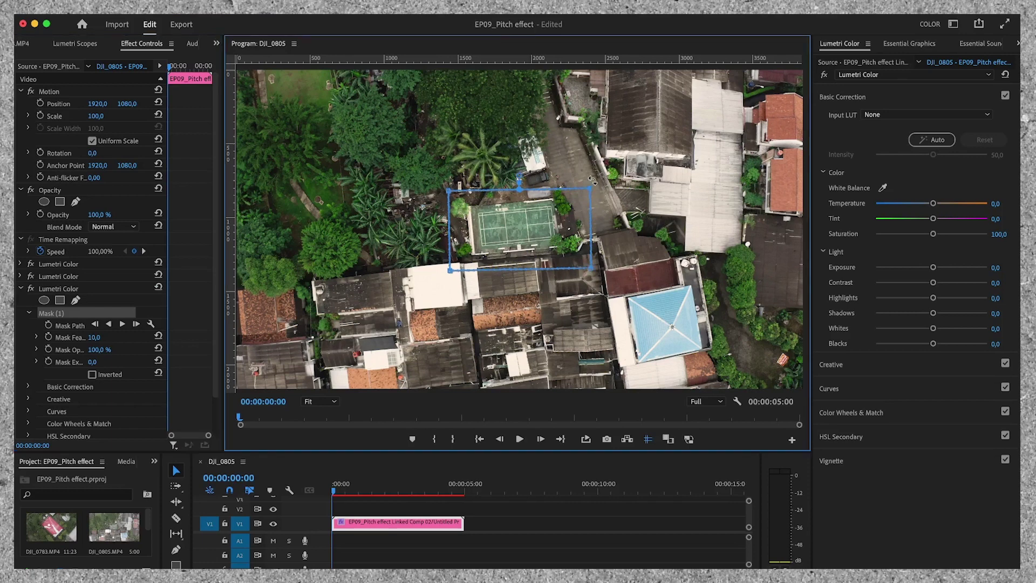
drag(596, 188, 592, 177)
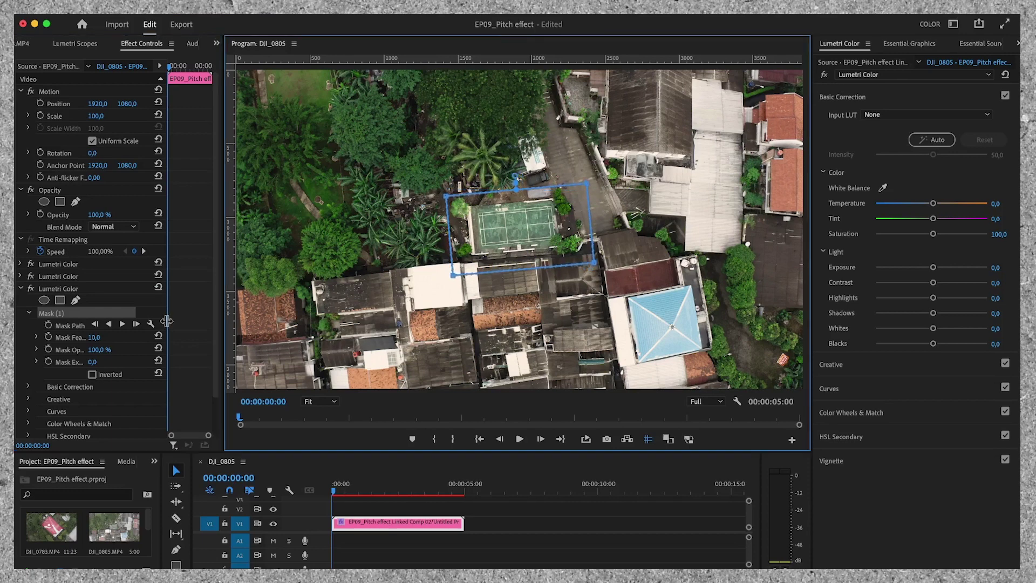
click(997, 267)
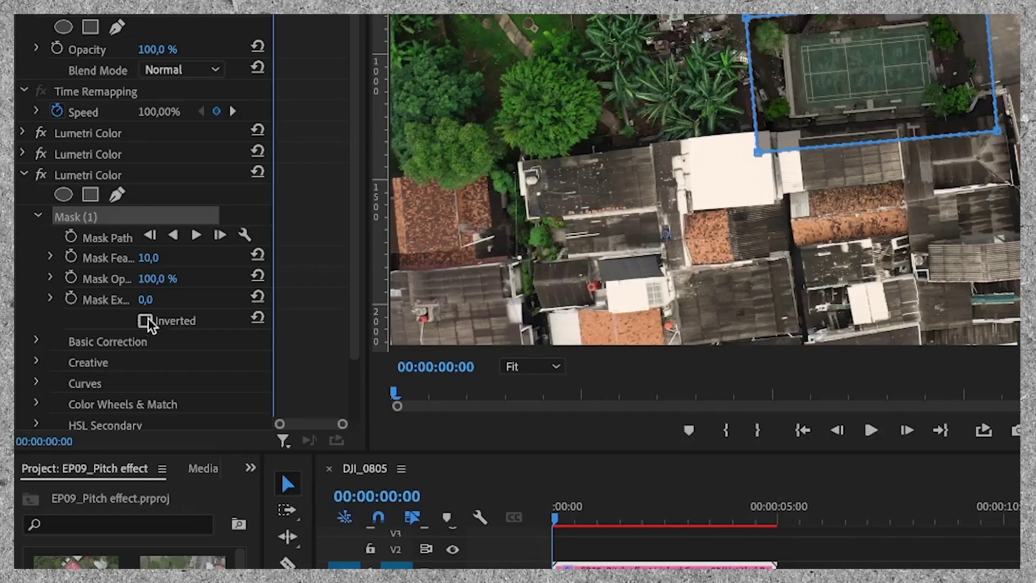
click(145, 320)
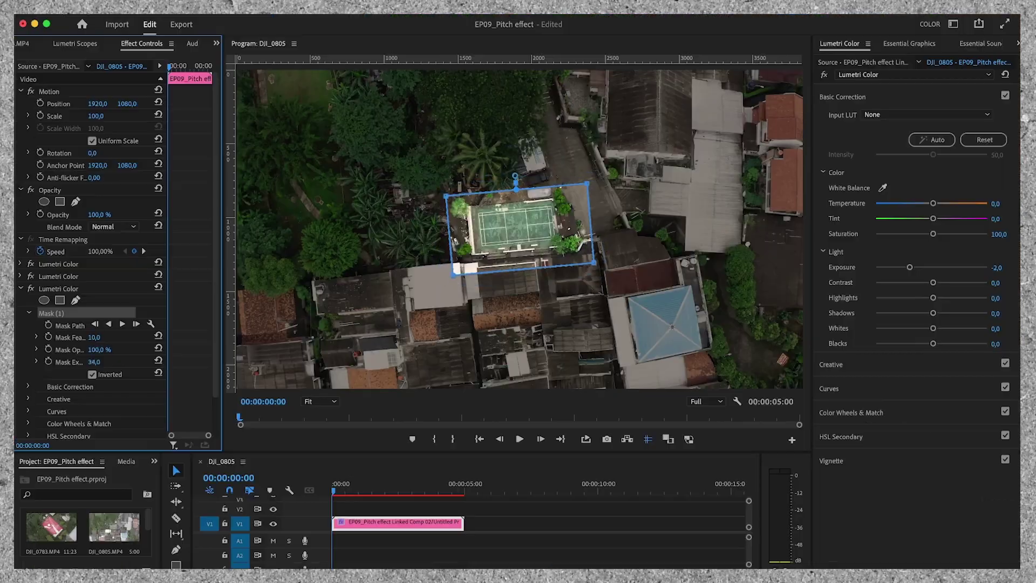
Step: Feather and expand the mask, and keyframe its path to follow the turned court
drag(510, 129, 506, 80)
mouse_move(96, 362)
mouse_down()
mouse_move(122, 362)
mouse_move(103, 337)
mouse_up()
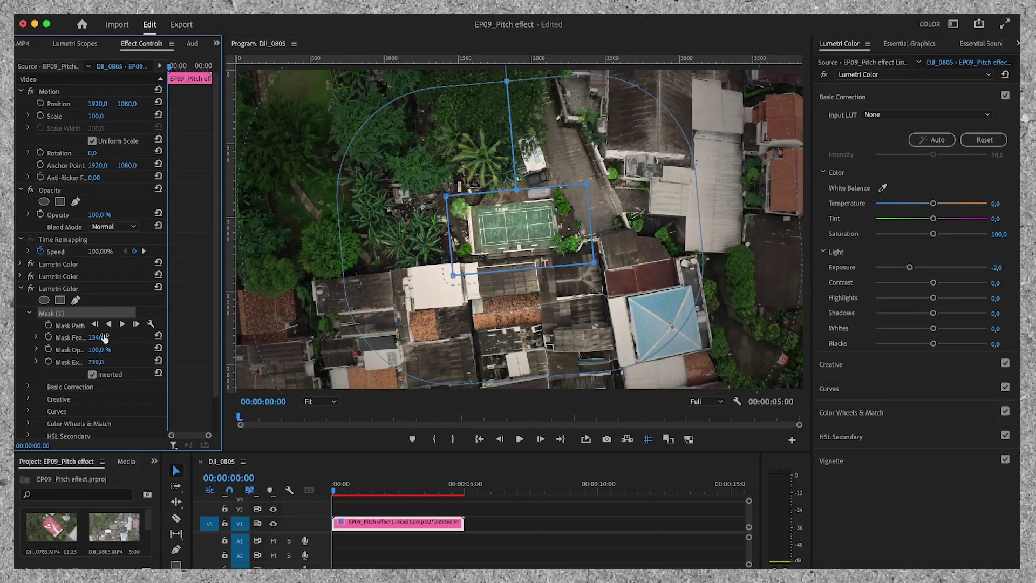
click(46, 326)
drag(336, 491, 459, 493)
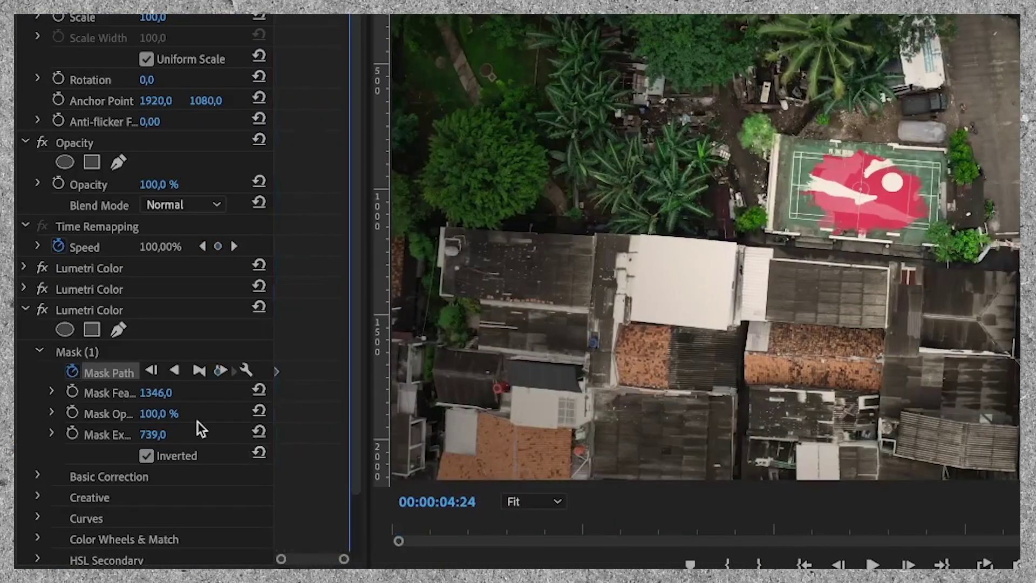
click(113, 359)
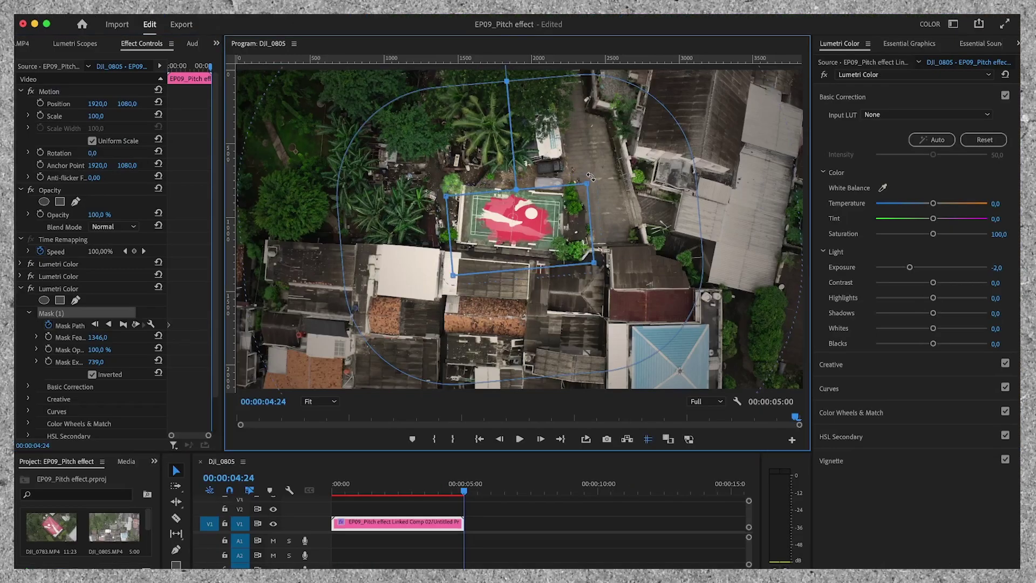
drag(597, 173, 601, 189)
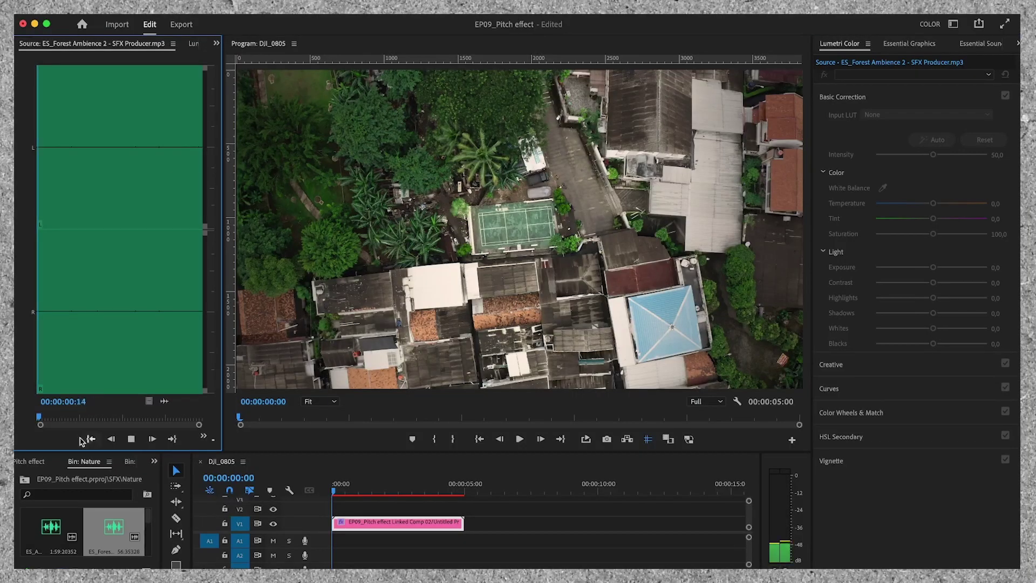
Step: Place Forest Ambience on A1 and mark an Out point on Cinematic Impacts
drag(222, 331, 315, 331)
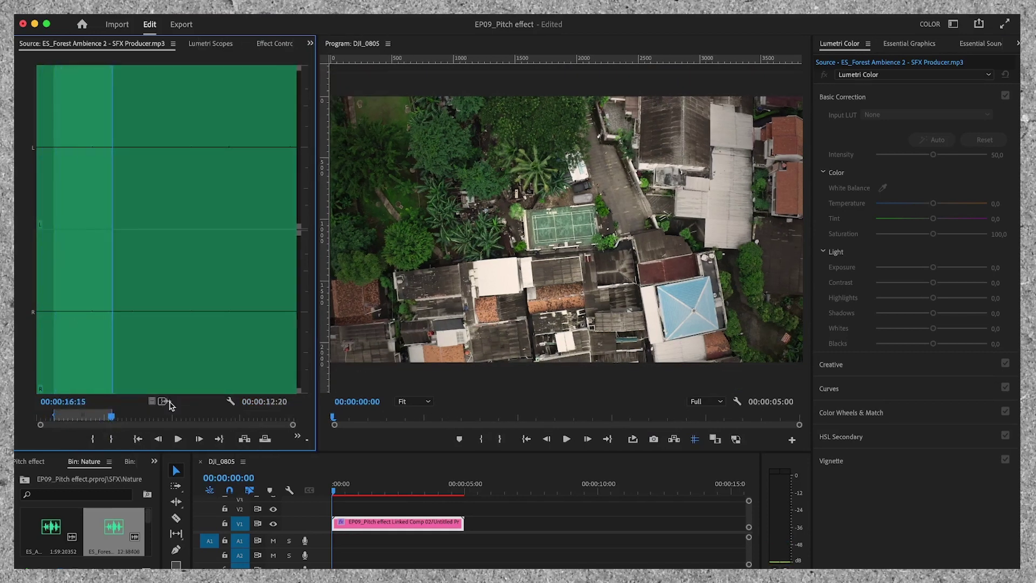
drag(344, 549, 344, 549)
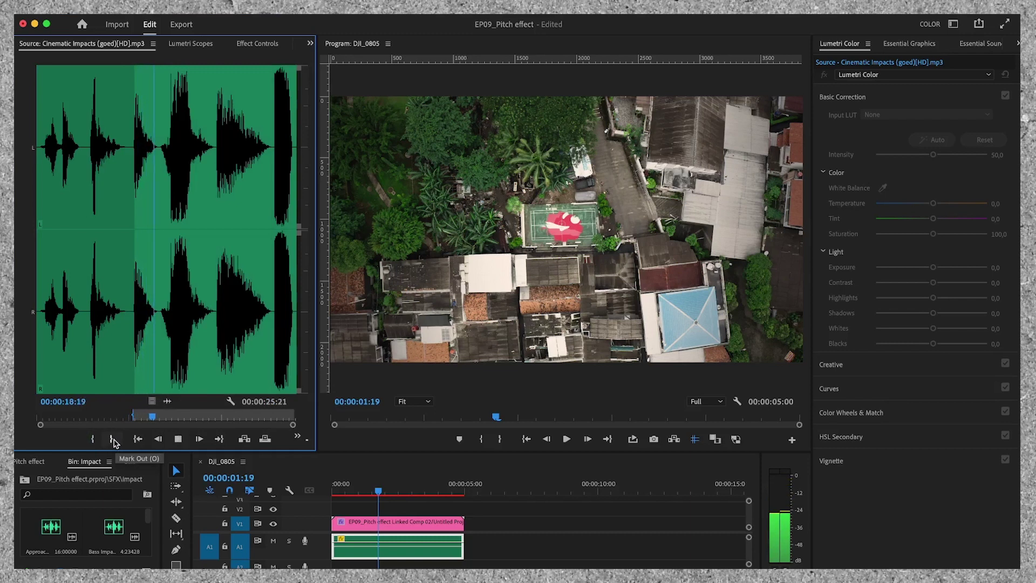
click(113, 441)
click(177, 439)
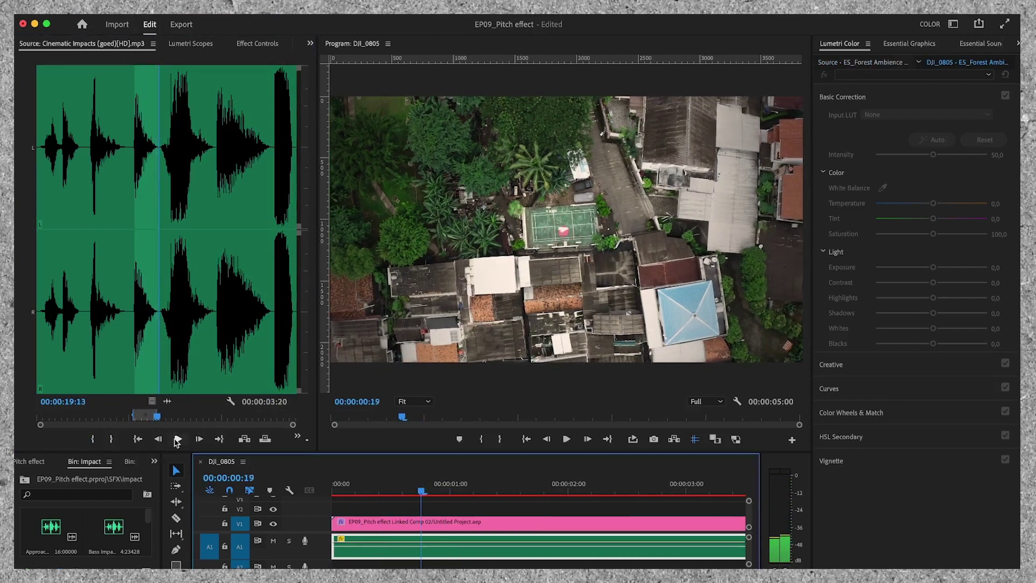